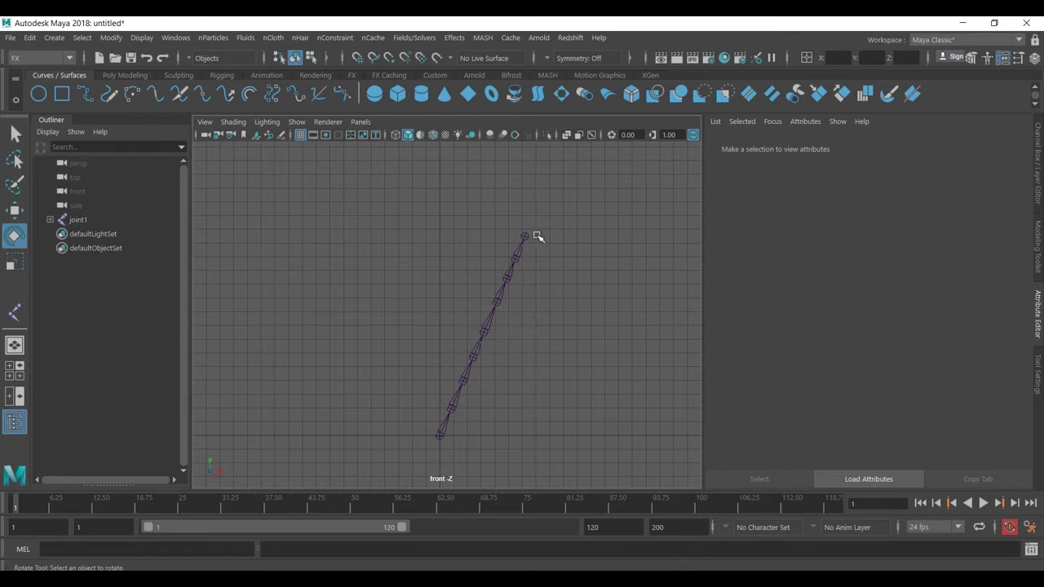
- Draw an EP curve through the joint chain in the front view, snapping its points to the joints from the root to the tip
{"action": "left_click", "coordinate": [85, 94]}
{"action": "scroll", "coordinate": [461, 366], "scroll_direction": "up", "scroll_amount": 3}
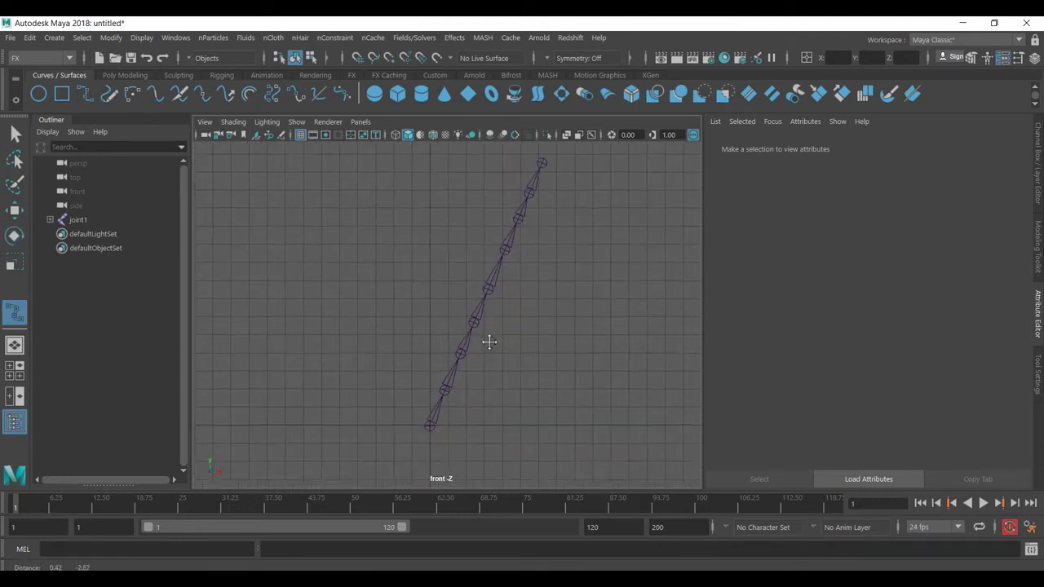
{"action": "left_click", "coordinate": [428, 422]}
{"action": "left_click", "coordinate": [460, 350]}
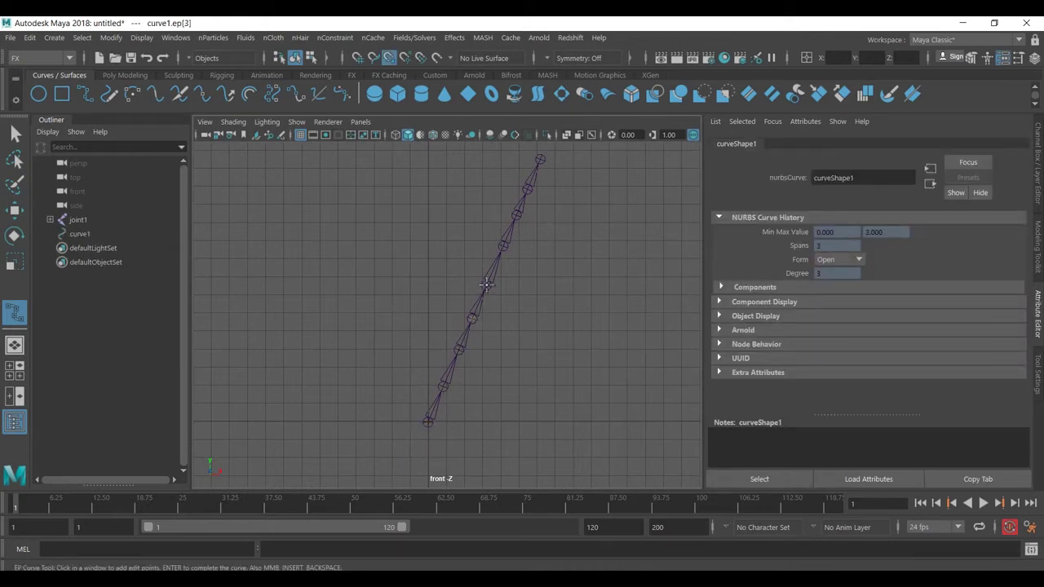
{"action": "left_click", "coordinate": [528, 187]}
{"action": "key", "text": "Return"}
{"action": "key", "text": "e"}
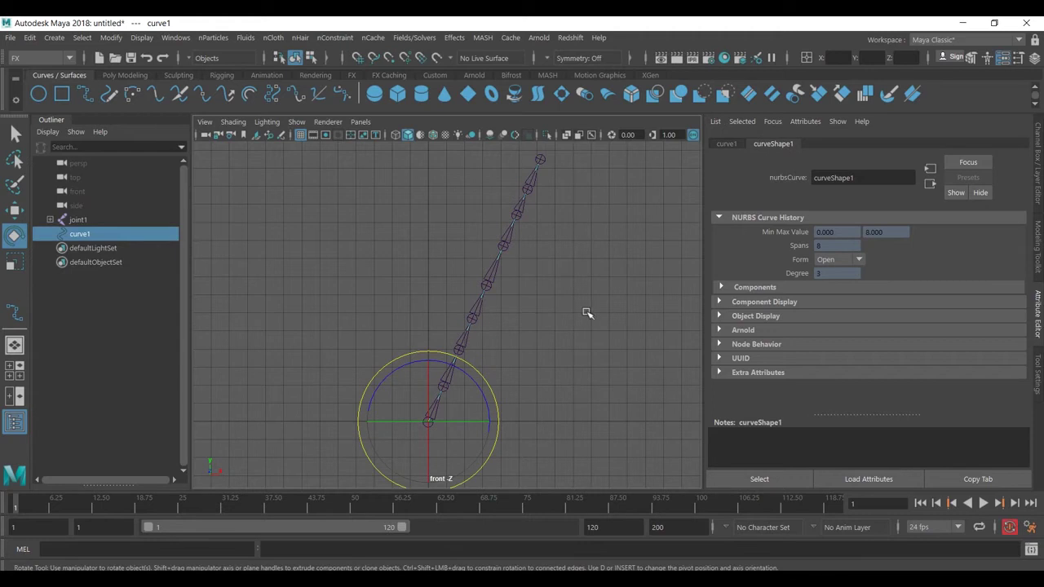
- Nudge the root joint slightly along its local Y axis in the perspective view
{"action": "key", "text": "space"}
{"action": "key", "text": "space"}
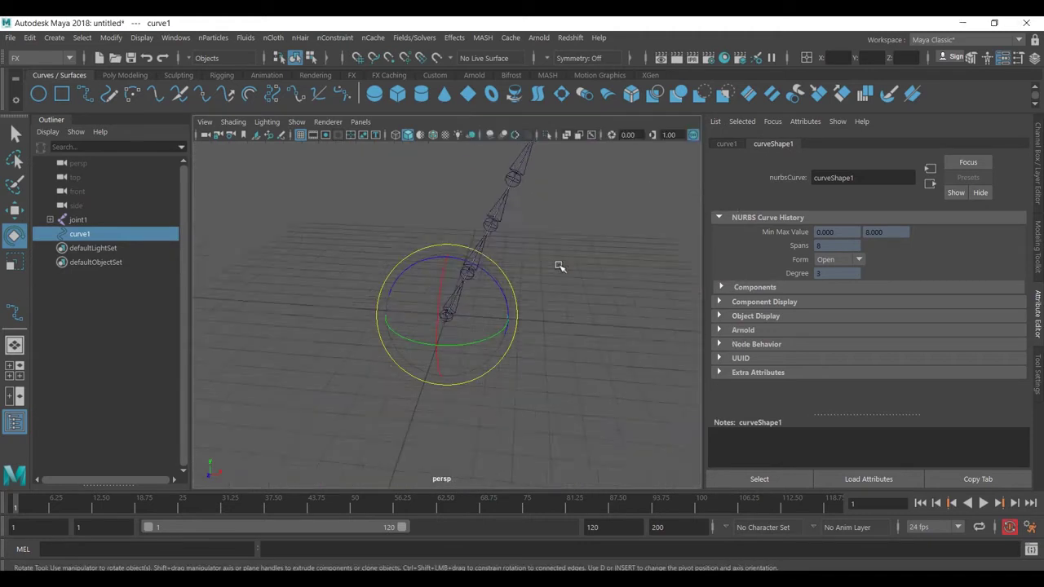
{"action": "left_click", "coordinate": [599, 292]}
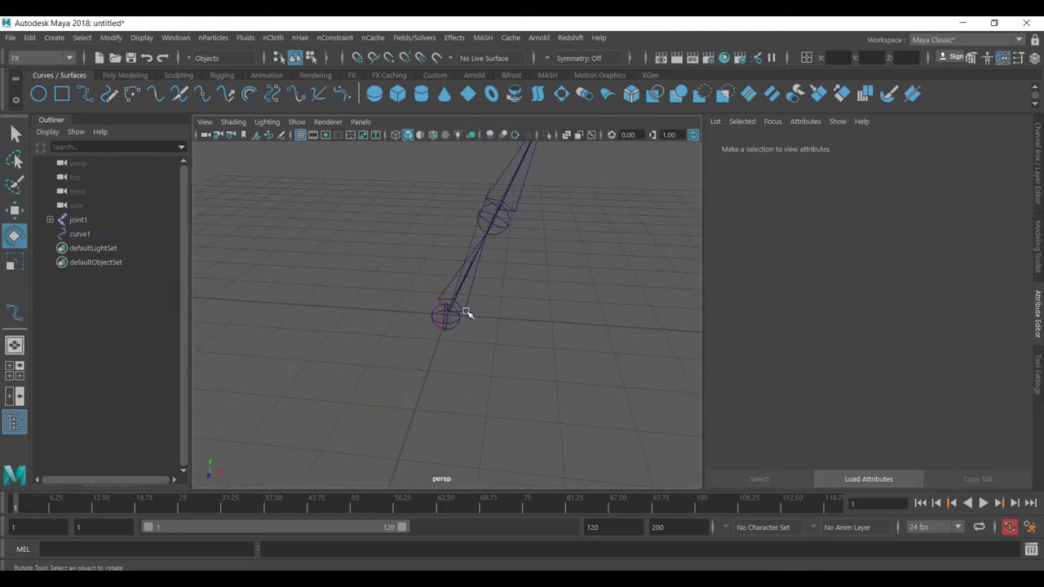
{"action": "left_click", "coordinate": [467, 313]}
{"action": "key", "text": "w"}
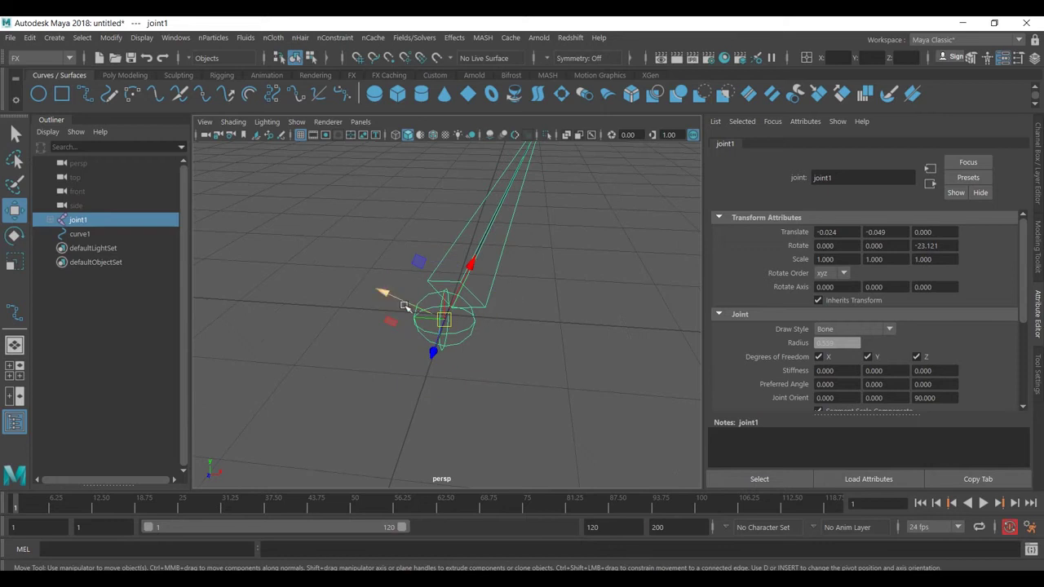
{"action": "mouse_move", "coordinate": [404, 306]}
{"action": "left_mouse_down"}
{"action": "mouse_move", "coordinate": [414, 311]}
{"action": "mouse_move", "coordinate": [409, 300]}
{"action": "left_mouse_up"}
{"action": "left_click", "coordinate": [601, 286]}
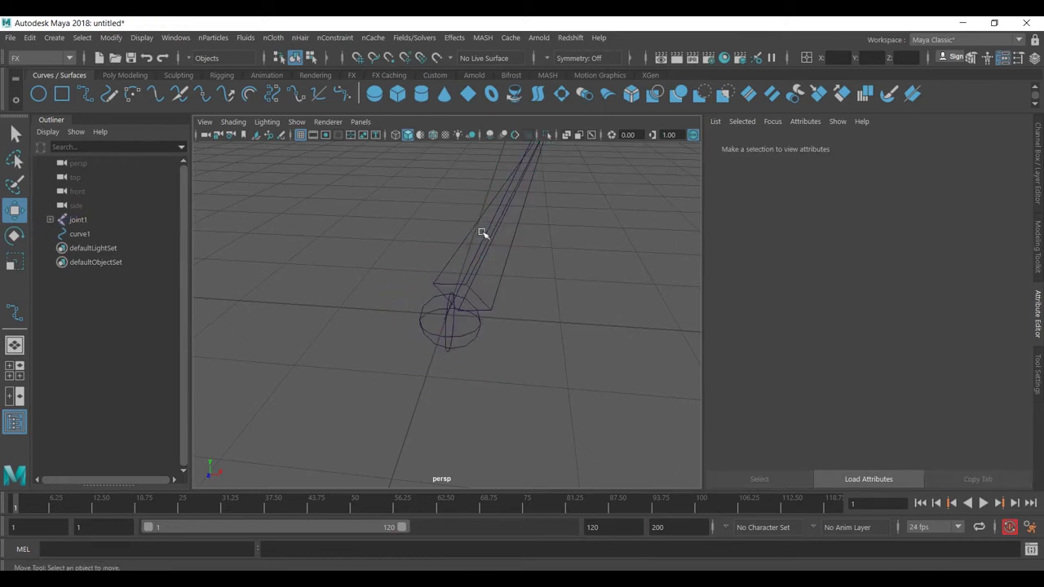
- Make curve1 dynamic using the reset options, with Attach curves to selected surfaces enabled and NURBS curves as output
{"action": "left_click_drag", "start_coordinate": [531, 254], "coordinate": [483, 360], "text": "alt"}
{"action": "scroll", "coordinate": [480, 371], "scroll_direction": "down", "scroll_amount": 5}
{"action": "scroll", "coordinate": [449, 417], "scroll_direction": "up", "scroll_amount": 2}
{"action": "scroll", "coordinate": [474, 352], "scroll_direction": "down", "scroll_amount": 2}
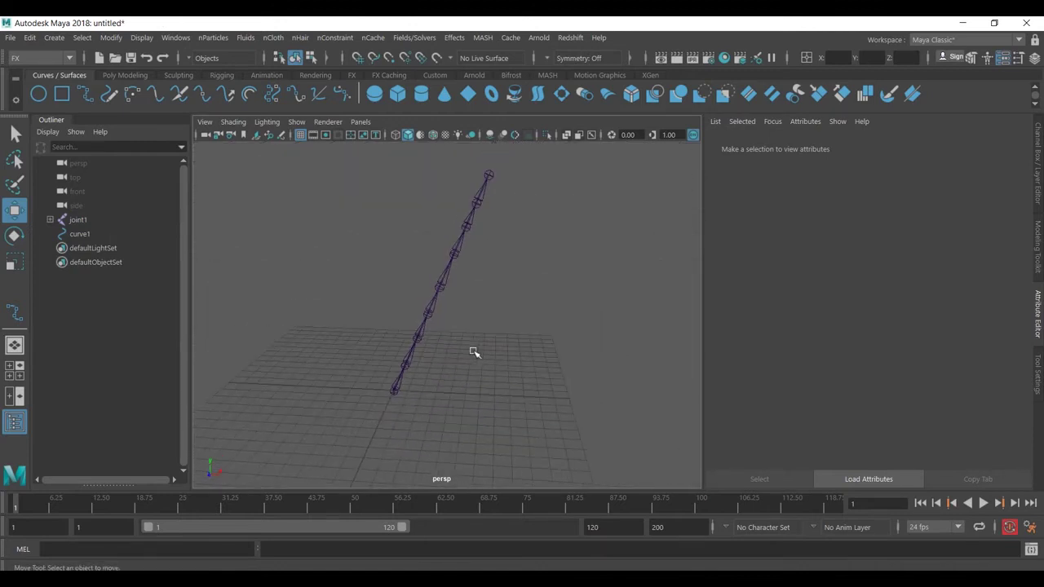
{"action": "left_click", "coordinate": [80, 234]}
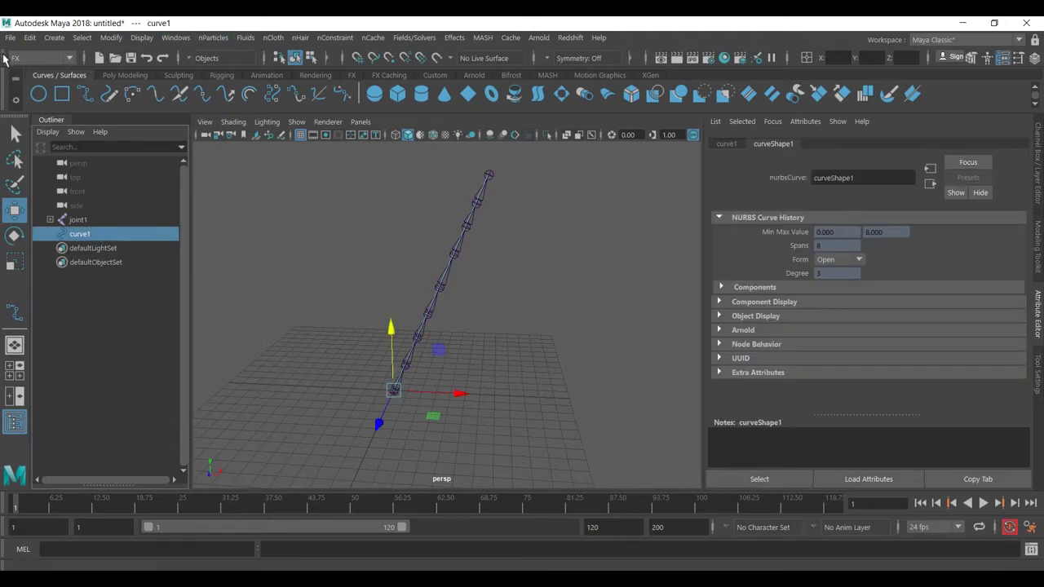
{"action": "left_click", "coordinate": [300, 38]}
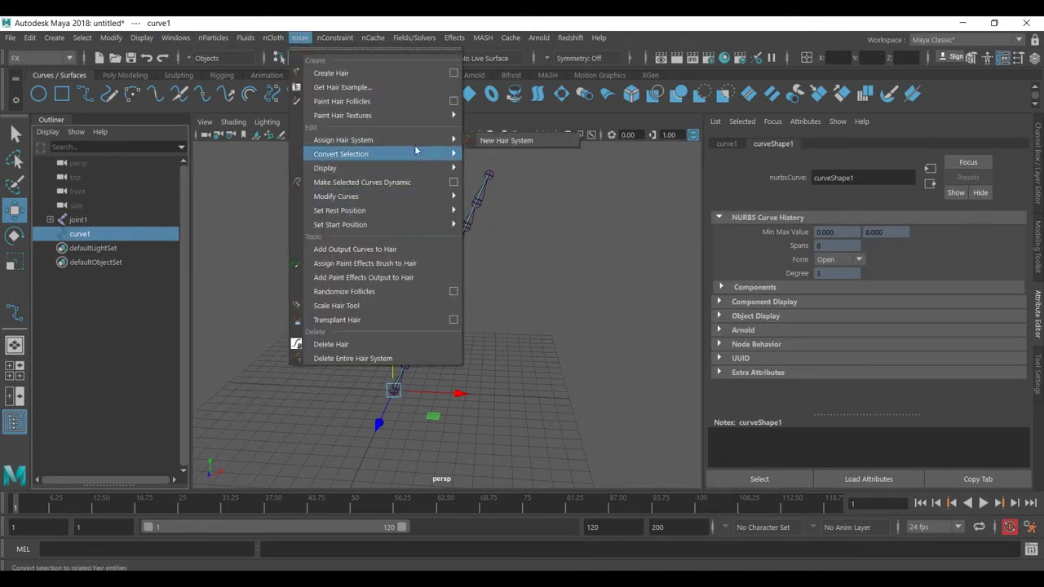
{"action": "left_click", "coordinate": [453, 183]}
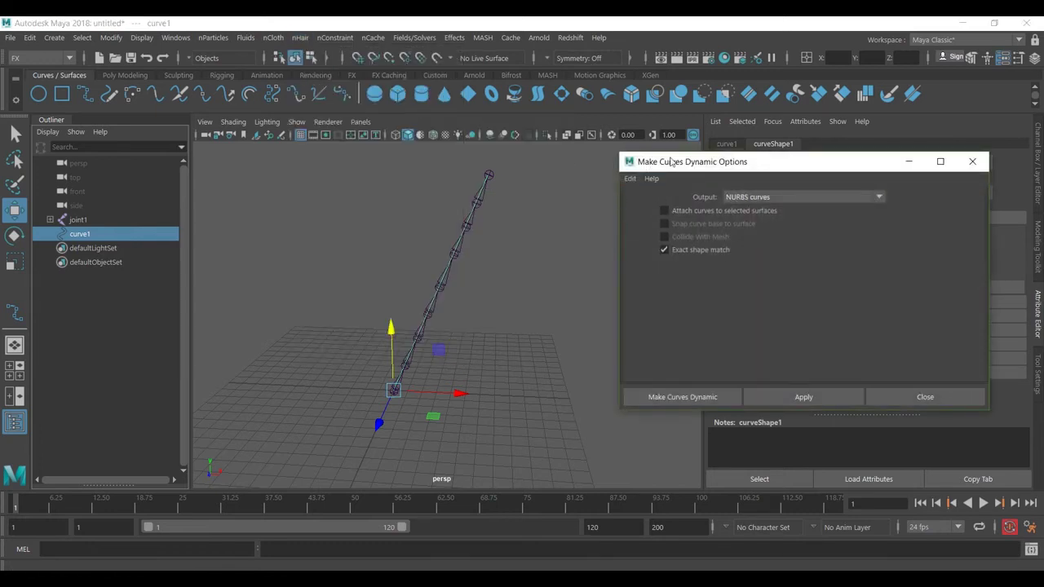
{"action": "left_click", "coordinate": [630, 177]}
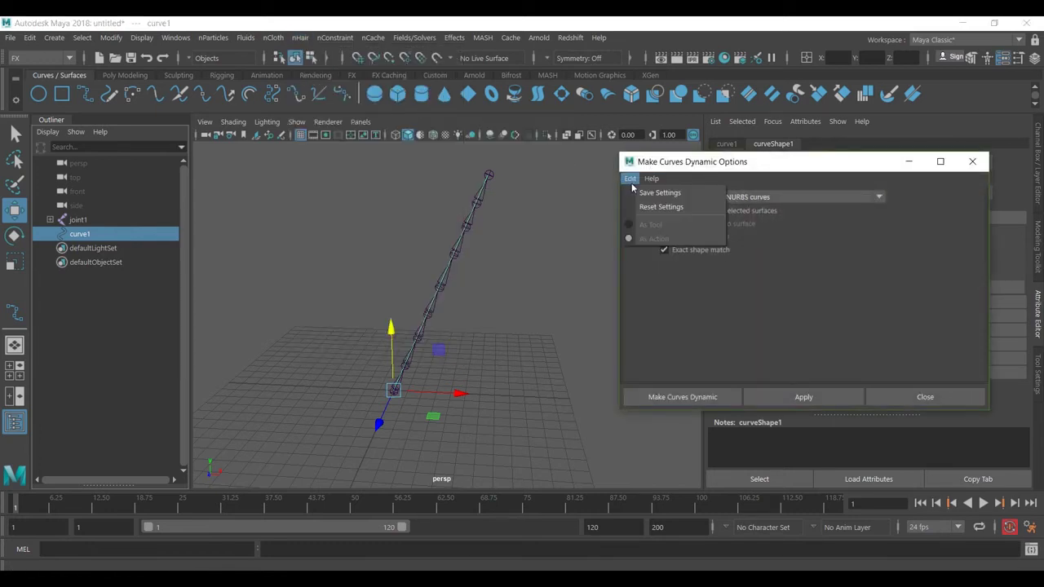
{"action": "left_click", "coordinate": [663, 205]}
{"action": "left_click", "coordinate": [664, 211]}
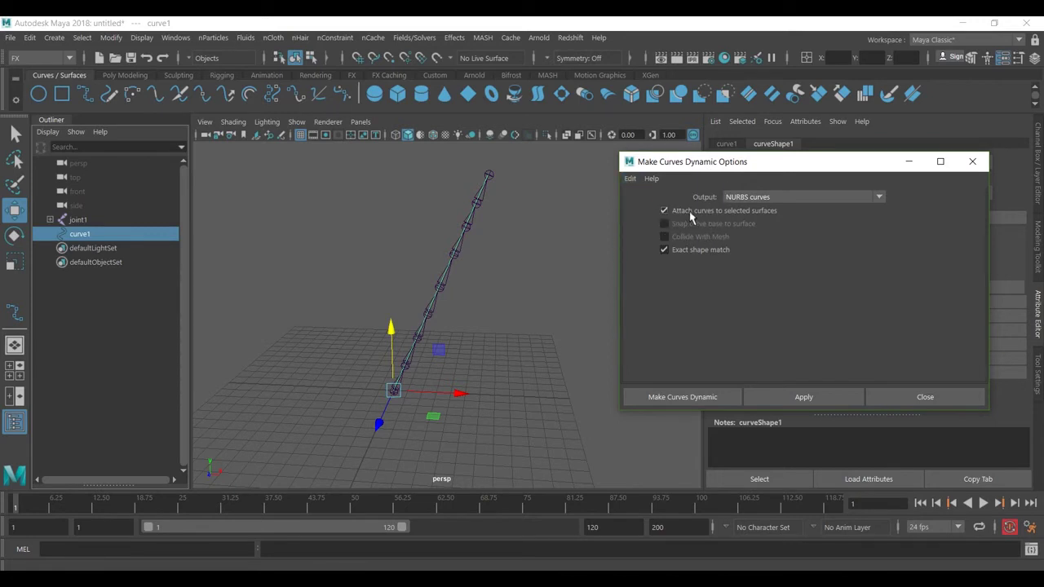
{"action": "left_click", "coordinate": [709, 397]}
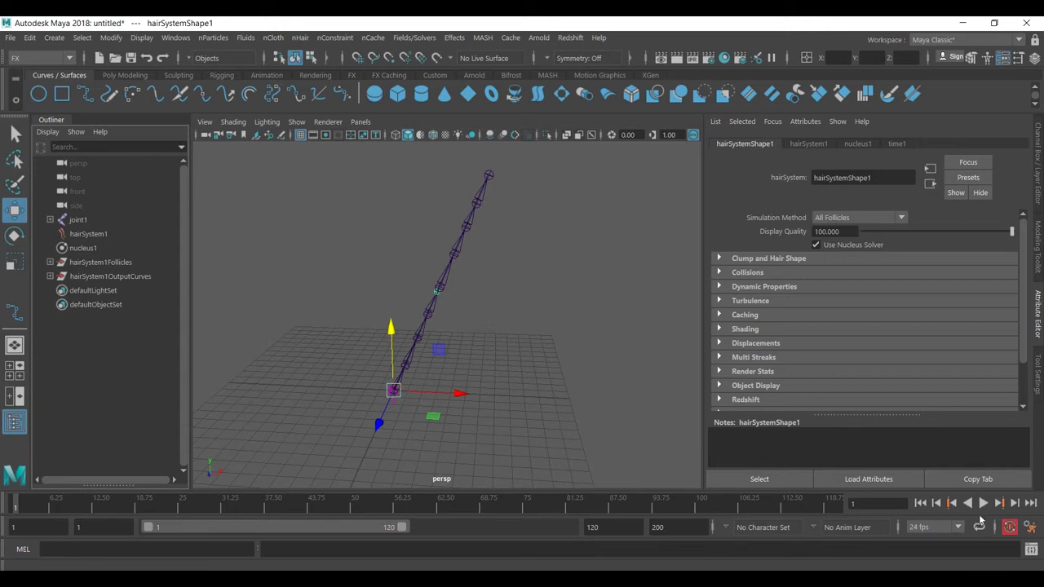
- Set the animation playback end frame to 10000
{"action": "double_click", "coordinate": [585, 531]}
{"action": "type", "text": "10000"}
{"action": "key", "text": "Return"}
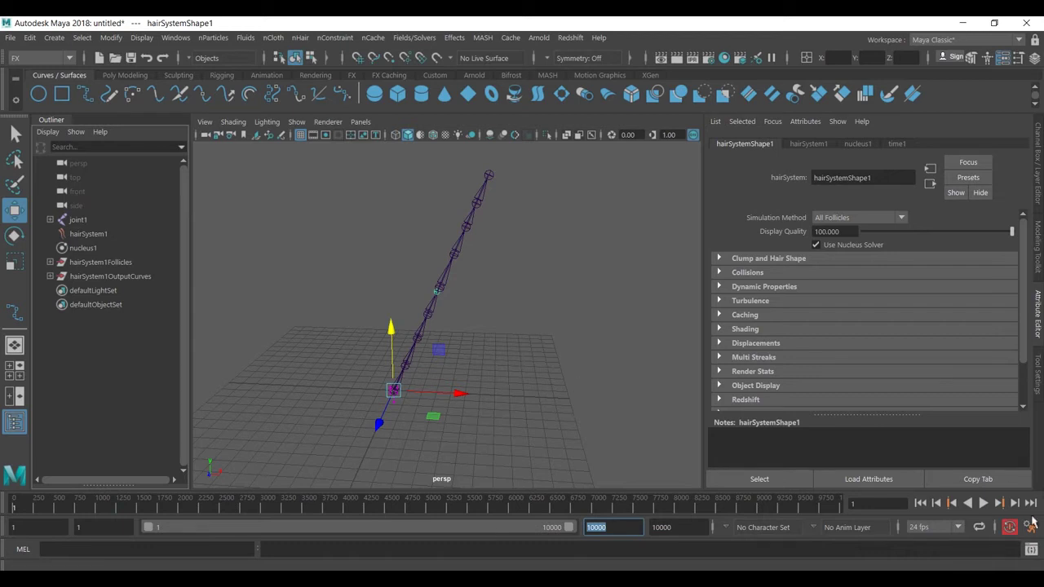
- Play the hair simulation to check how the dynamic curve moves against the joint chain, and return to the first frame
{"action": "left_click", "coordinate": [984, 503]}
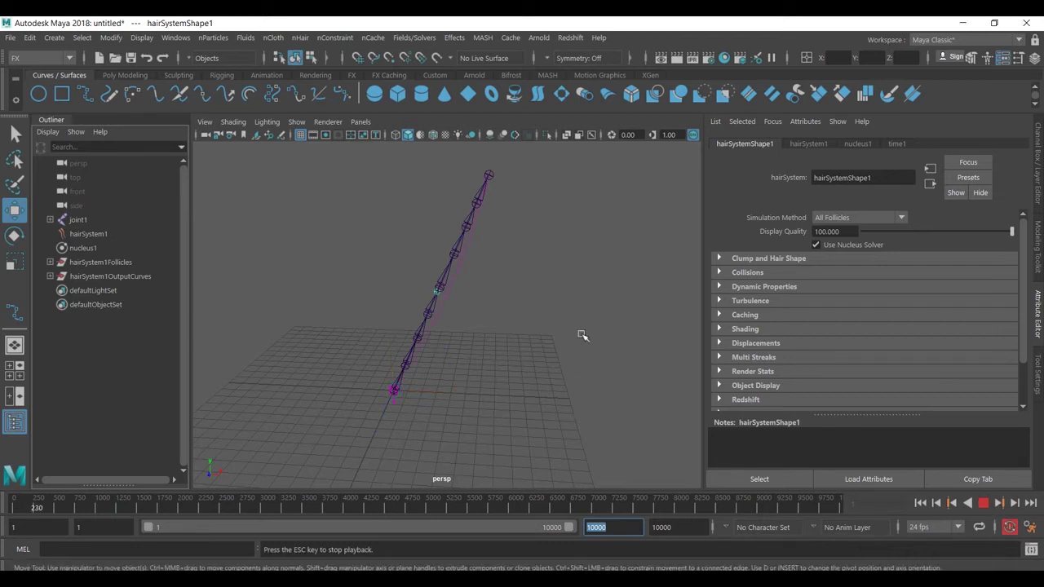
{"action": "left_click_drag", "start_coordinate": [490, 280], "coordinate": [489, 249], "text": "alt"}
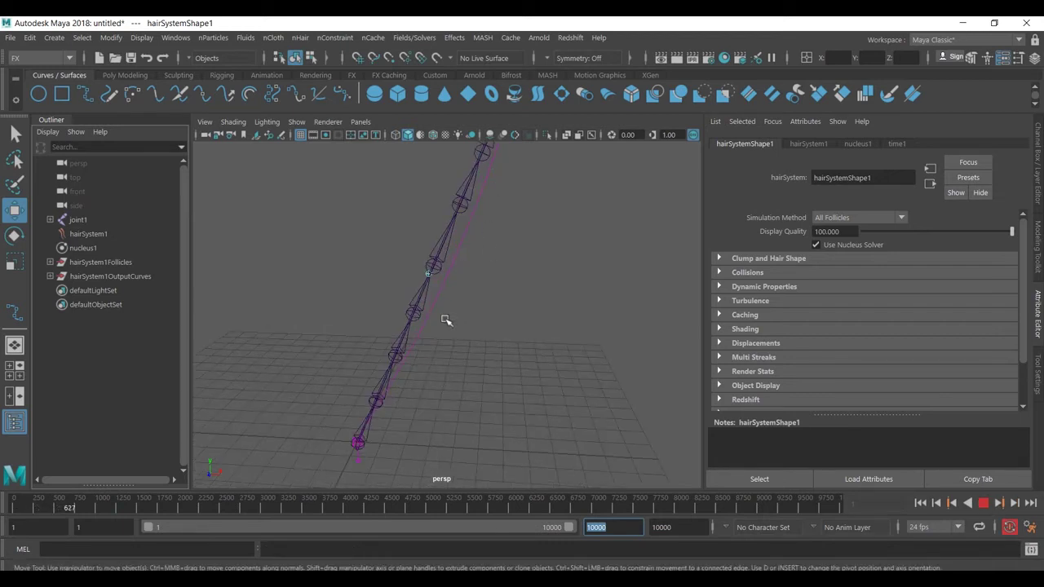
{"action": "left_click_drag", "start_coordinate": [443, 315], "coordinate": [474, 240], "text": "alt"}
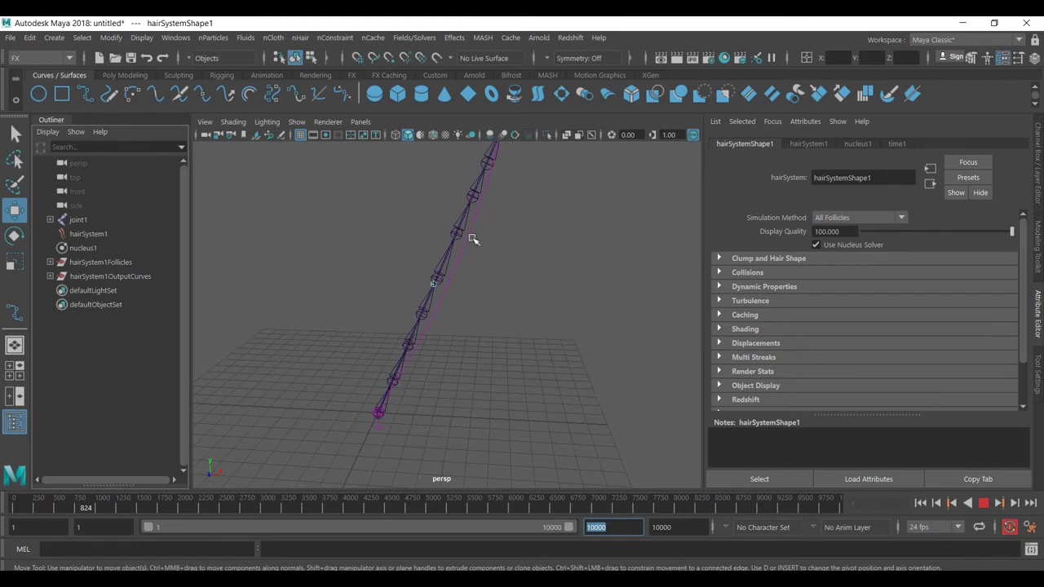
{"action": "left_click", "coordinate": [985, 503]}
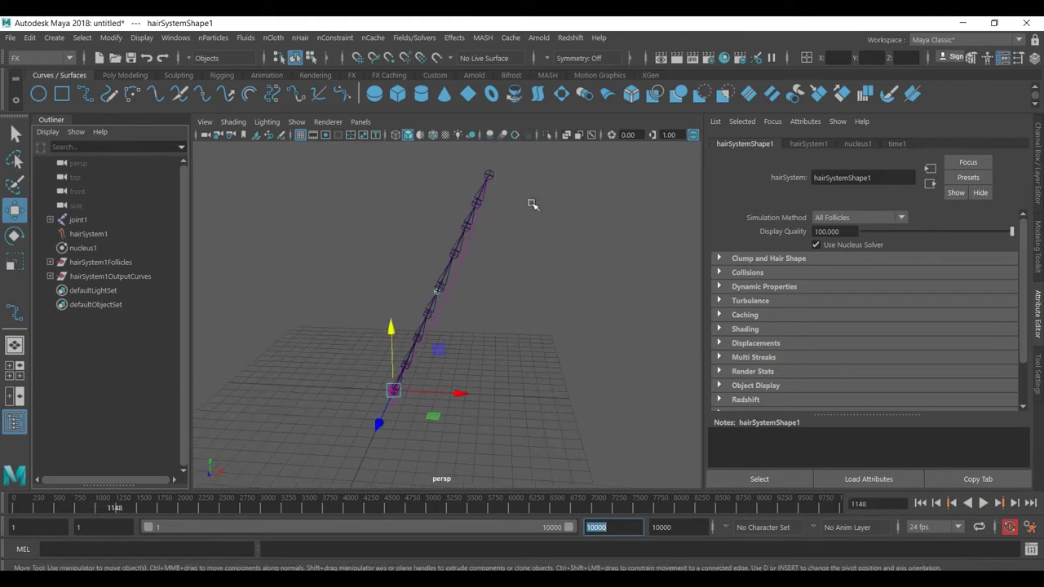
{"action": "left_click", "coordinate": [920, 503]}
- Set the Point Lock of follicle1 to Base
{"action": "left_click", "coordinate": [83, 262]}
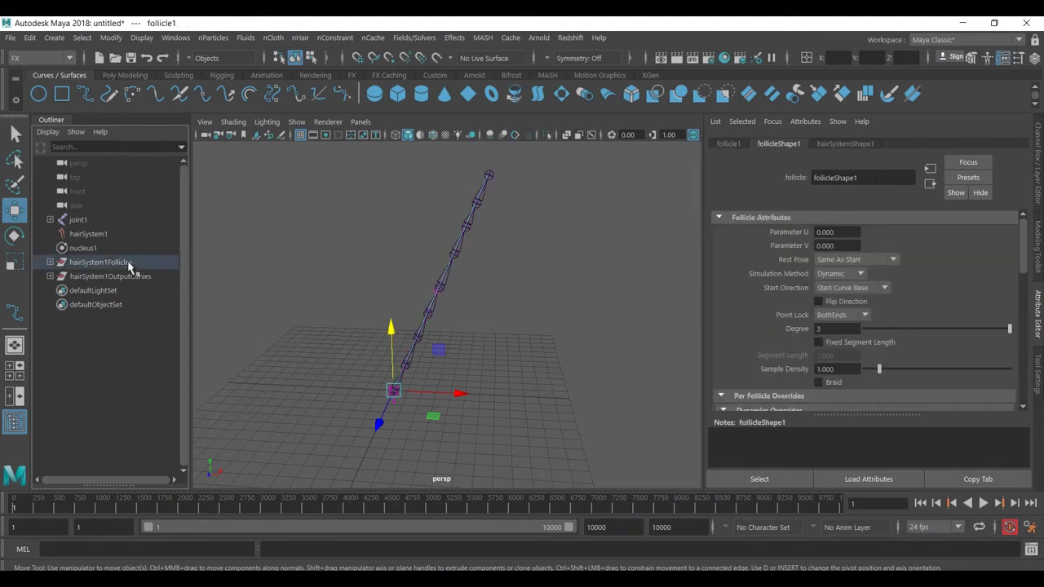
{"action": "left_click", "coordinate": [50, 262]}
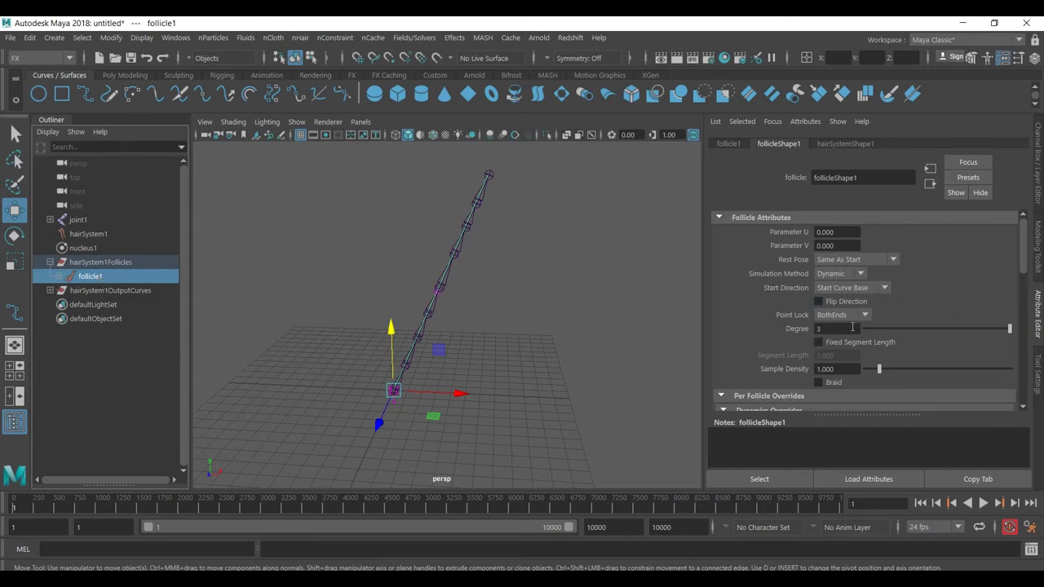
{"action": "left_click", "coordinate": [854, 318]}
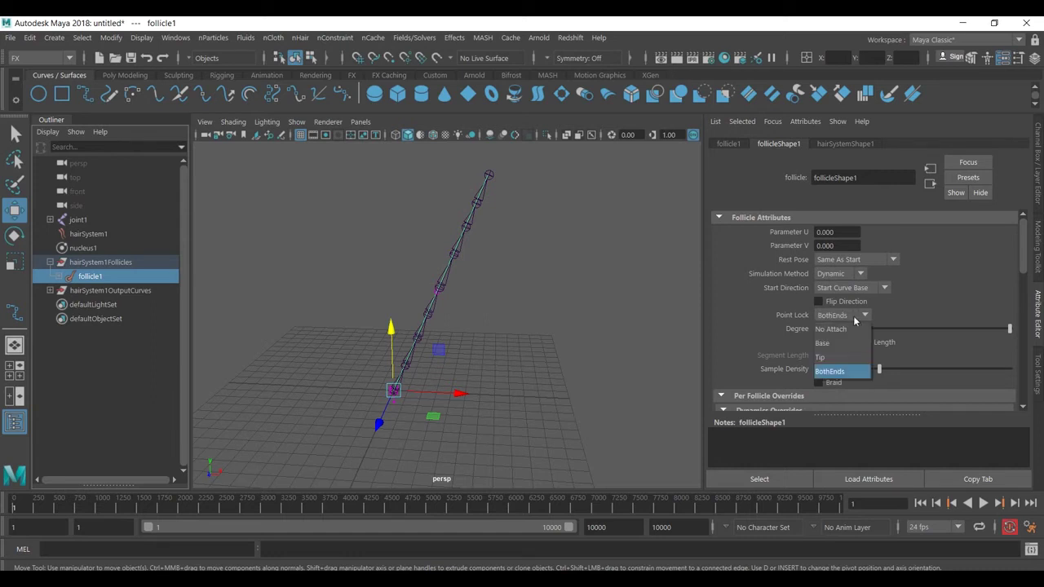
{"action": "left_click", "coordinate": [820, 346]}
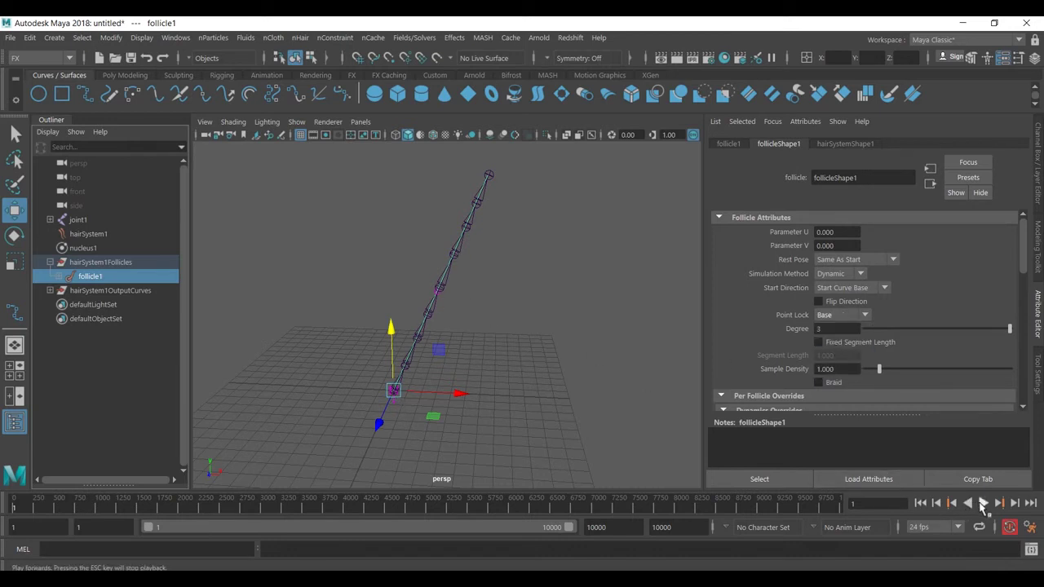
- Play the simulation to examine the curve with only its base locked, and return to the first frame
{"action": "left_click", "coordinate": [984, 504]}
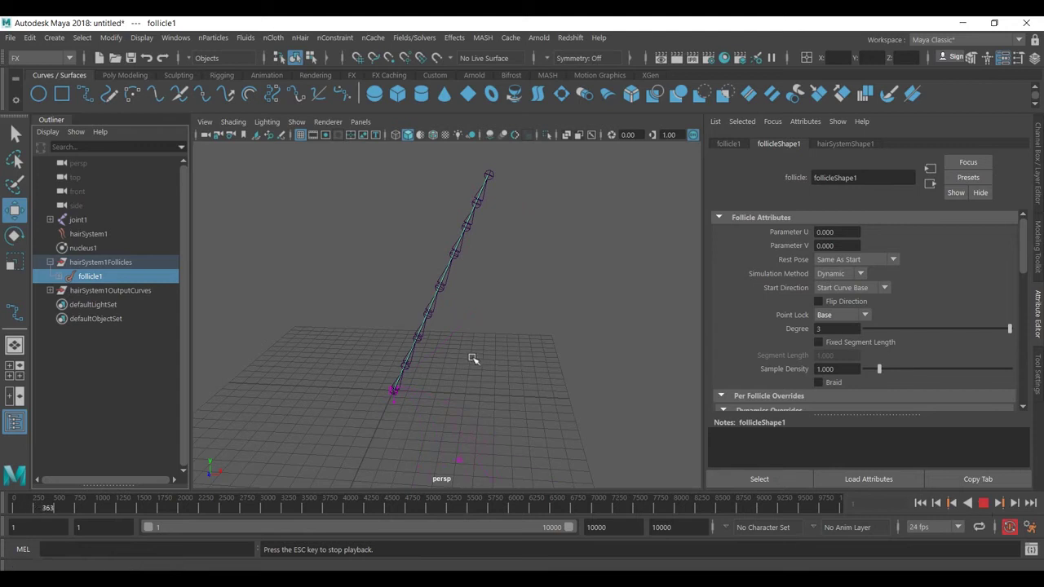
{"action": "scroll", "coordinate": [473, 362], "scroll_direction": "down", "scroll_amount": 4}
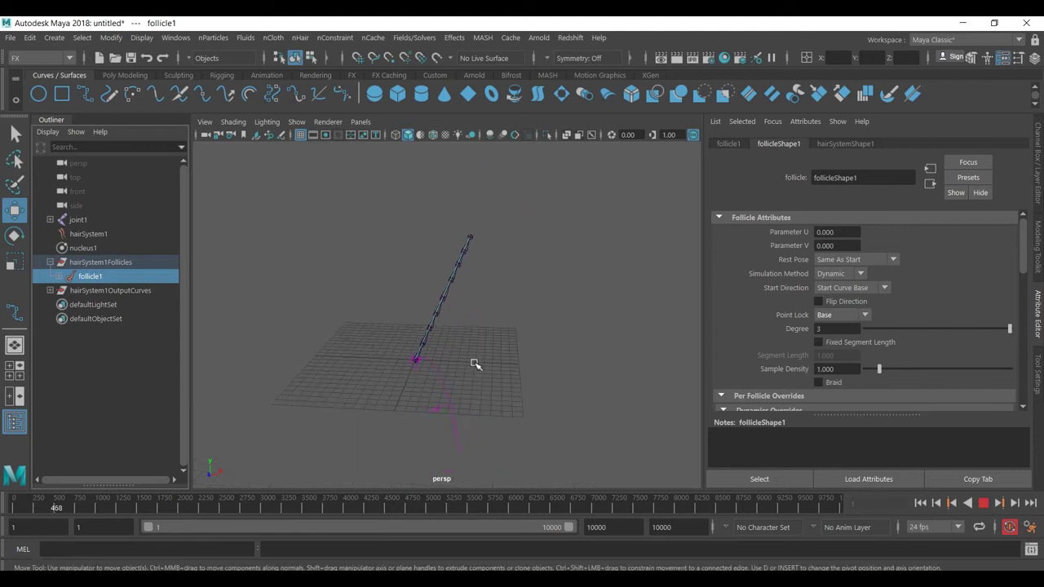
{"action": "left_click", "coordinate": [984, 503]}
{"action": "left_click", "coordinate": [929, 505]}
{"action": "scroll", "coordinate": [489, 310], "scroll_direction": "up", "scroll_amount": 3}
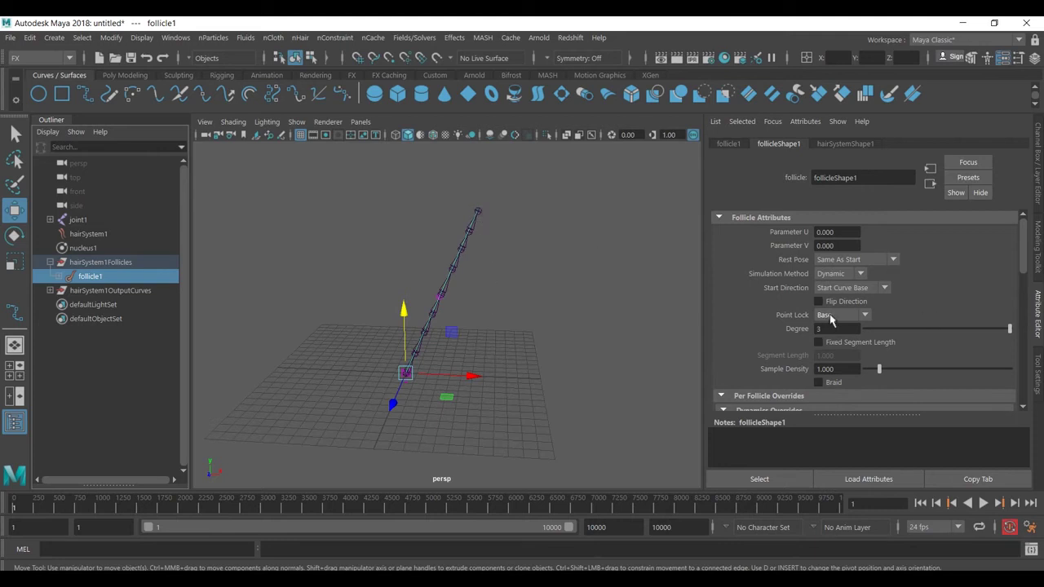
- Try Tip as the follicle's Point Lock and play the simulation to examine the curve's motion
{"action": "left_click", "coordinate": [830, 320]}
{"action": "left_click", "coordinate": [840, 359]}
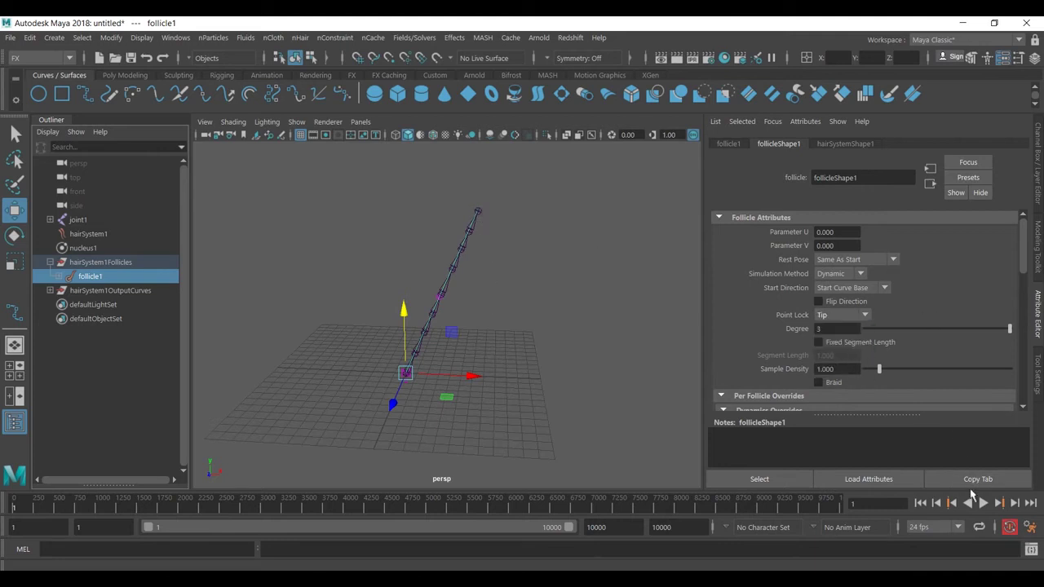
{"action": "left_click", "coordinate": [983, 504]}
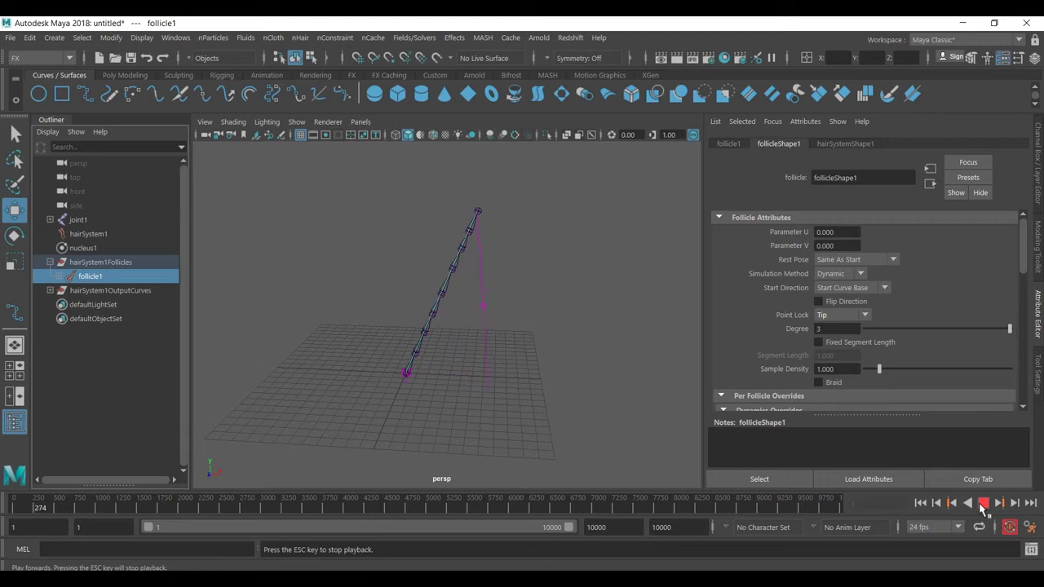
{"action": "left_click", "coordinate": [983, 503]}
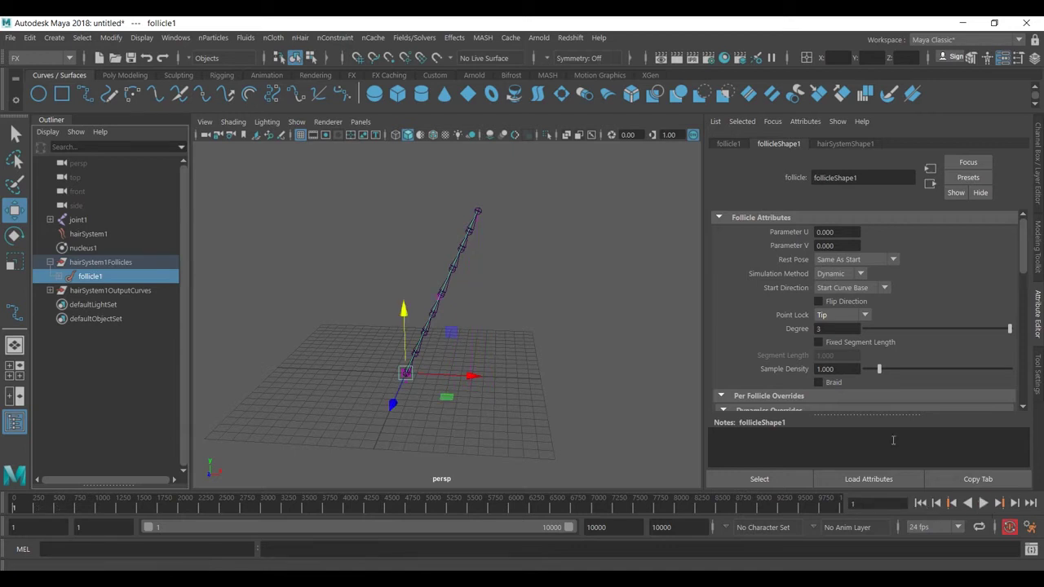
- Set the follicle's Point Lock back to Base, replay the simulation and rewind to the first frame
{"action": "left_click", "coordinate": [847, 318]}
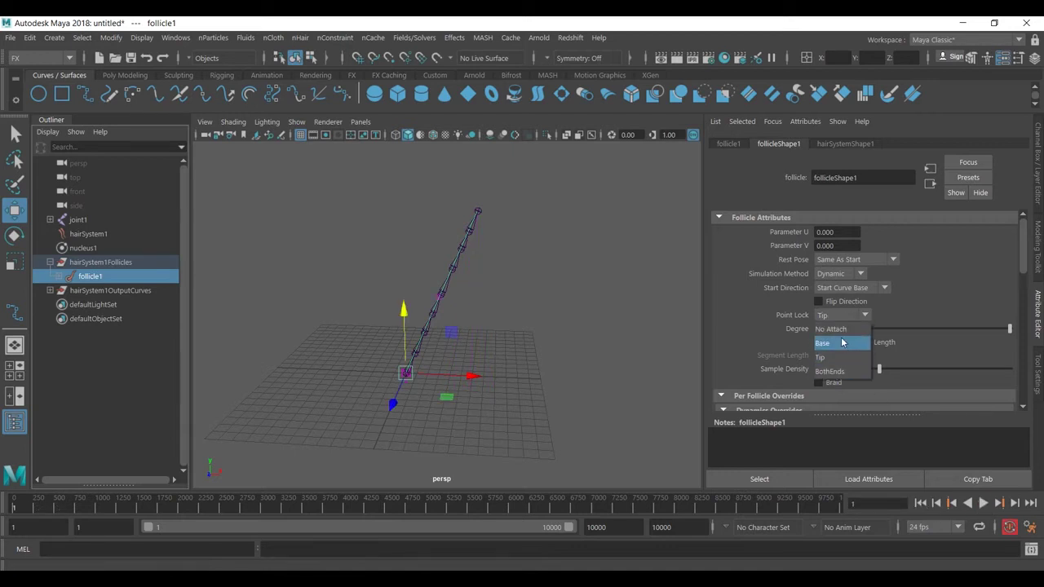
{"action": "left_click", "coordinate": [843, 343]}
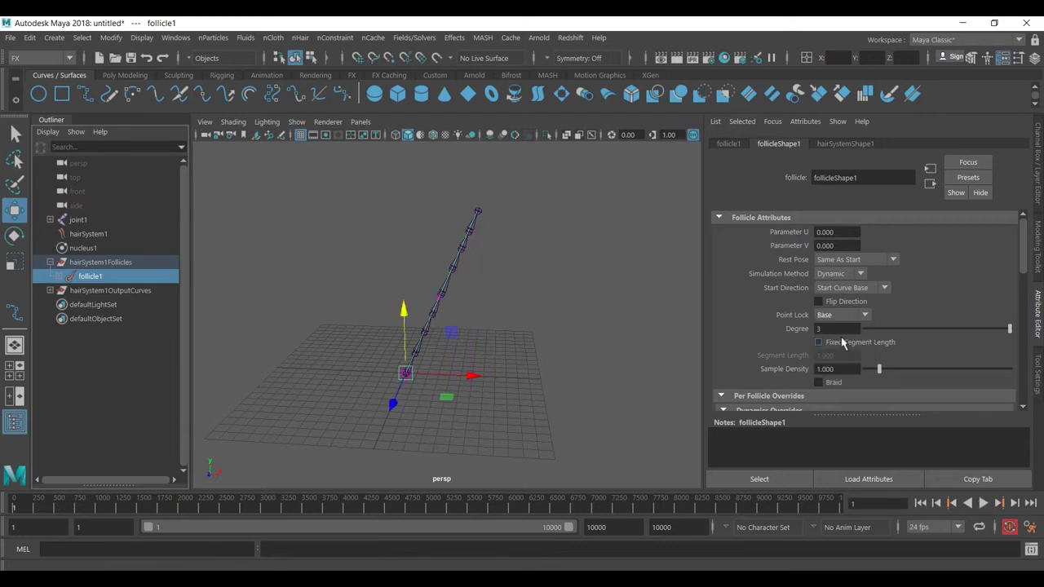
{"action": "left_click", "coordinate": [532, 330]}
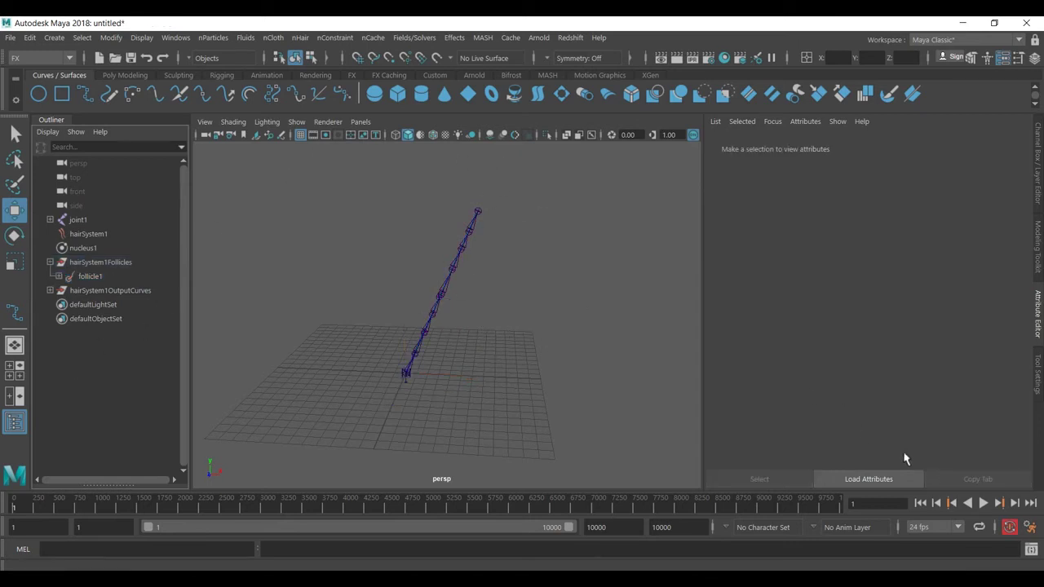
{"action": "left_click", "coordinate": [983, 503]}
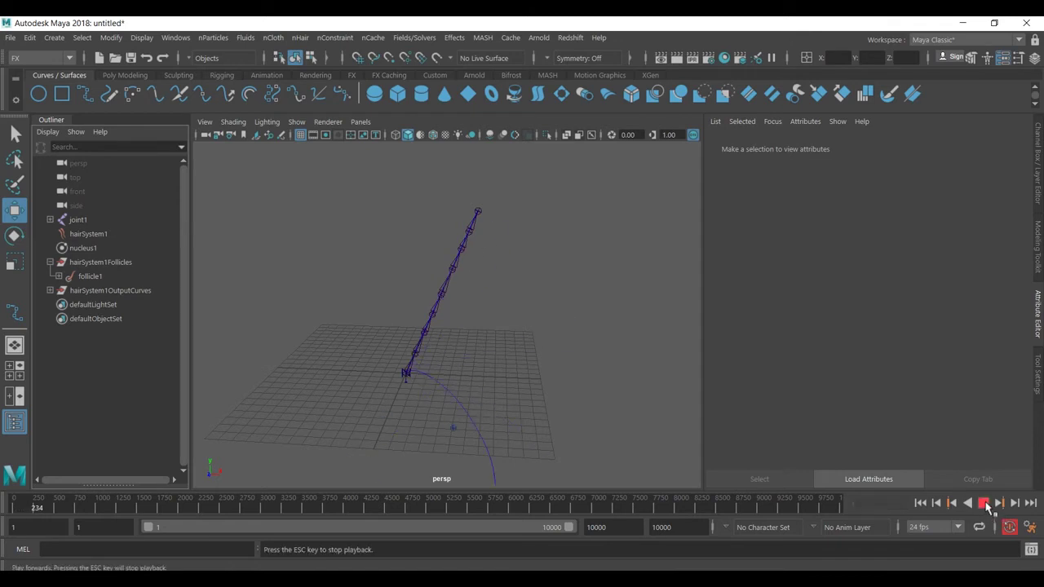
{"action": "left_click", "coordinate": [984, 503]}
{"action": "left_click", "coordinate": [920, 504]}
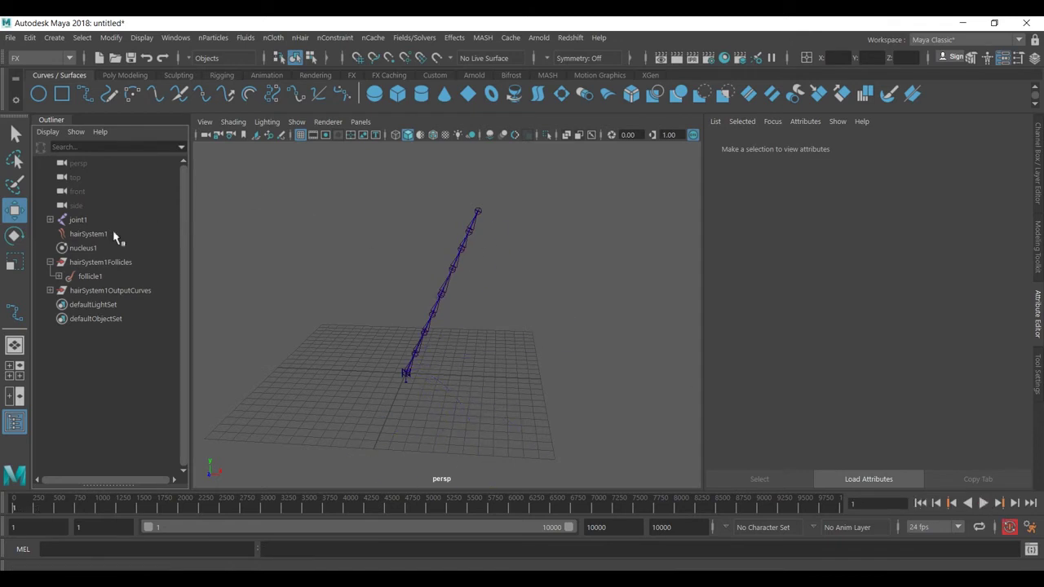
- Try a Stretch Resistance of 20 on hairSystem1 and start playing the simulation
{"action": "left_click", "coordinate": [85, 234]}
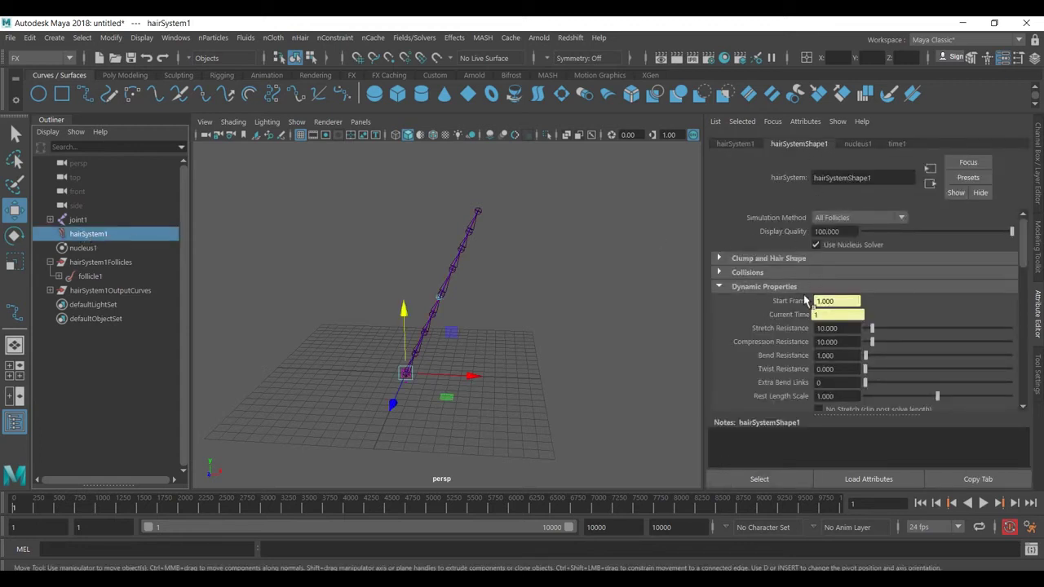
{"action": "left_click", "coordinate": [848, 328]}
{"action": "type", "text": "20"}
{"action": "key", "text": "Return"}
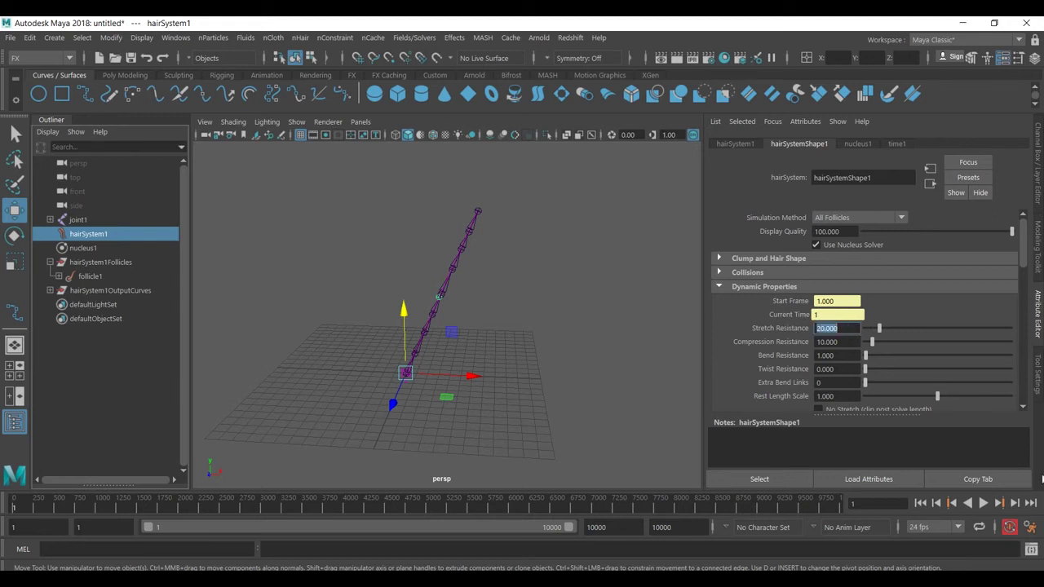
{"action": "left_click", "coordinate": [984, 504]}
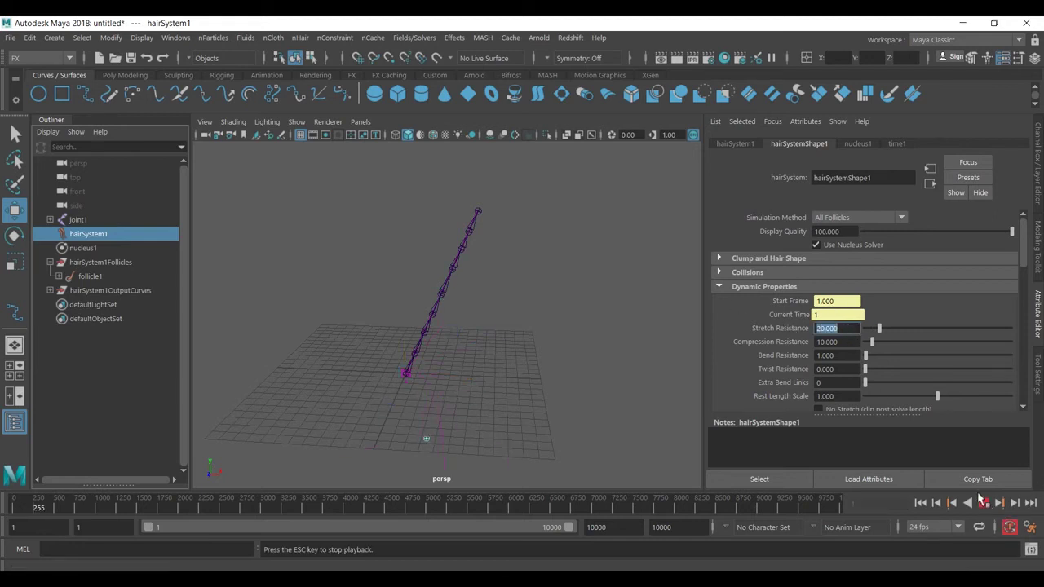
- Raise hairSystem1's Stretch Resistance to about 70.7, replay the simulation from the start and rewind to the first frame
{"action": "left_click_drag", "start_coordinate": [879, 328], "coordinate": [916, 329]}
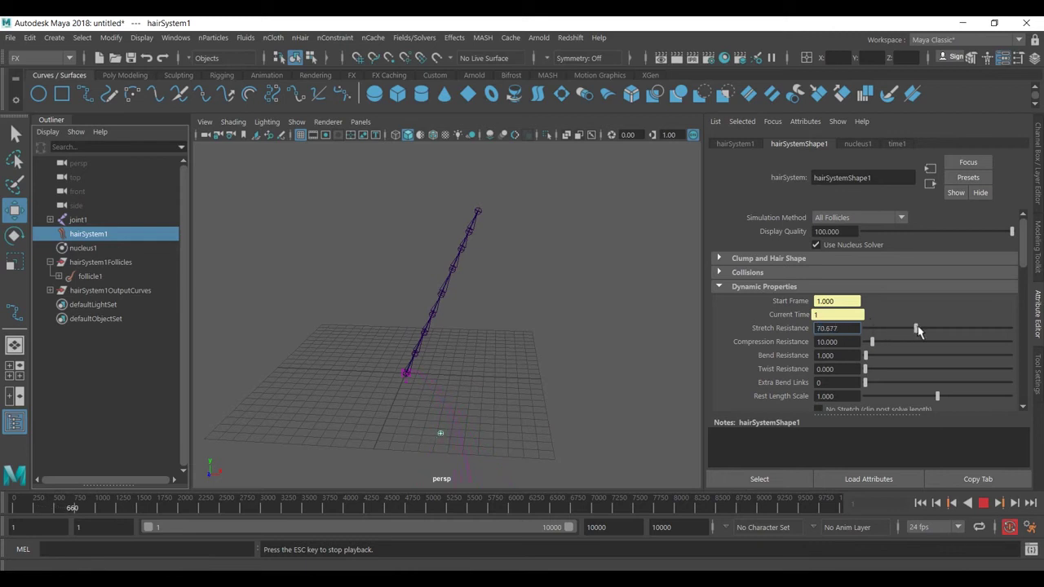
{"action": "left_click", "coordinate": [983, 504]}
{"action": "left_click", "coordinate": [922, 504]}
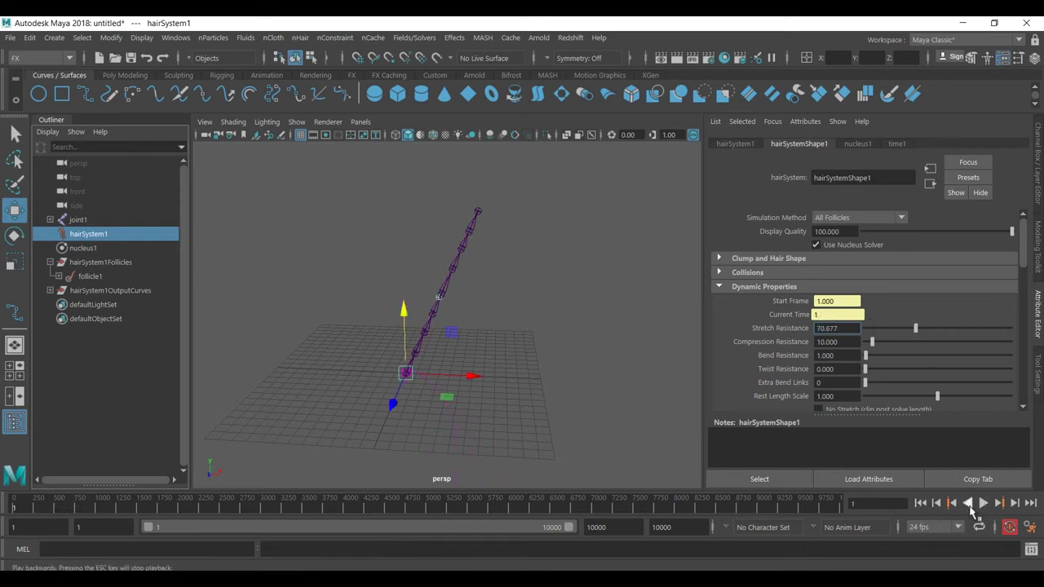
{"action": "left_click", "coordinate": [984, 504]}
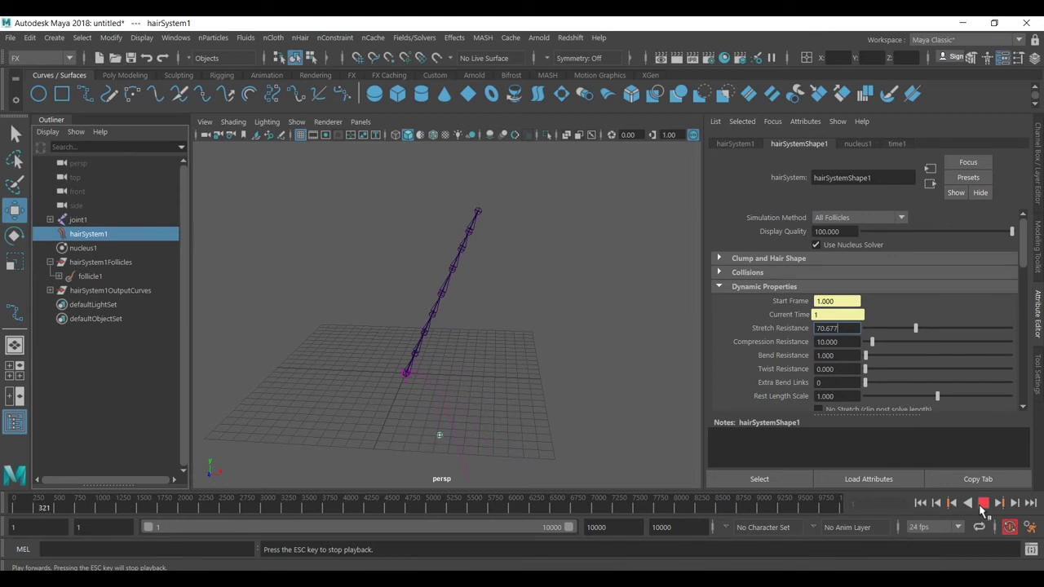
{"action": "left_click", "coordinate": [984, 505]}
{"action": "left_click", "coordinate": [921, 505]}
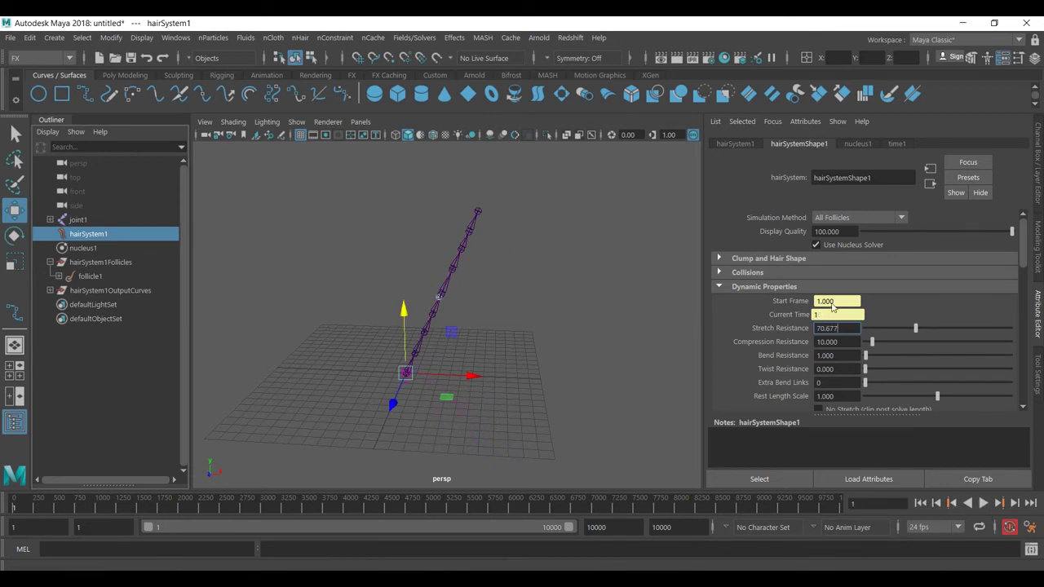
- Try a Stretch Resistance of 1, play the simulation and rewind to the first frame
{"action": "double_click", "coordinate": [828, 328]}
{"action": "type", "text": "1"}
{"action": "key", "text": "Return"}
{"action": "left_click", "coordinate": [984, 504]}
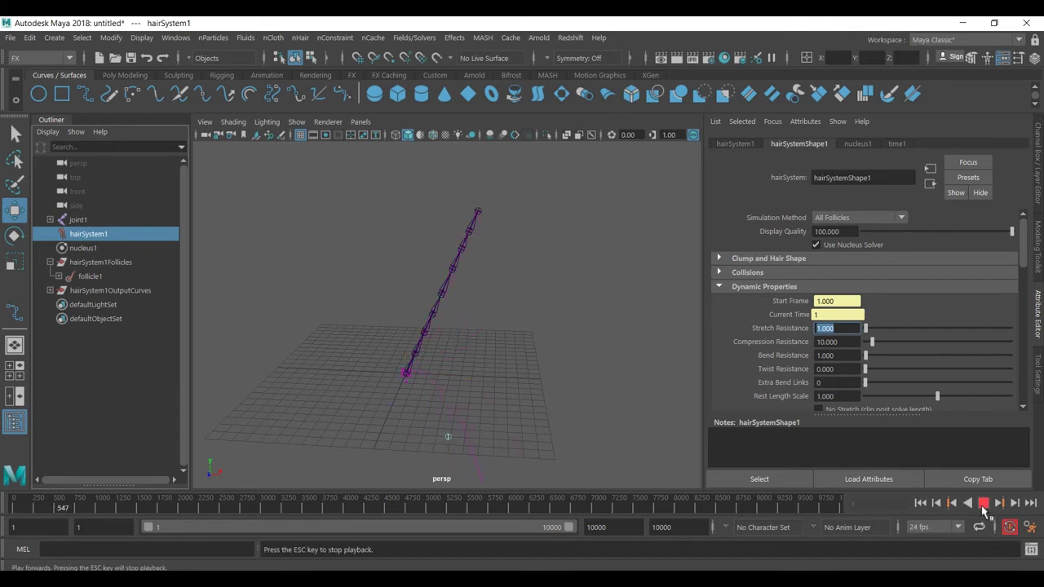
{"action": "left_click", "coordinate": [984, 504]}
{"action": "left_click", "coordinate": [921, 504]}
- Play the simulation with Stretch Resistance at 0, rewind, and restore the value to 10
{"action": "left_click", "coordinate": [866, 329]}
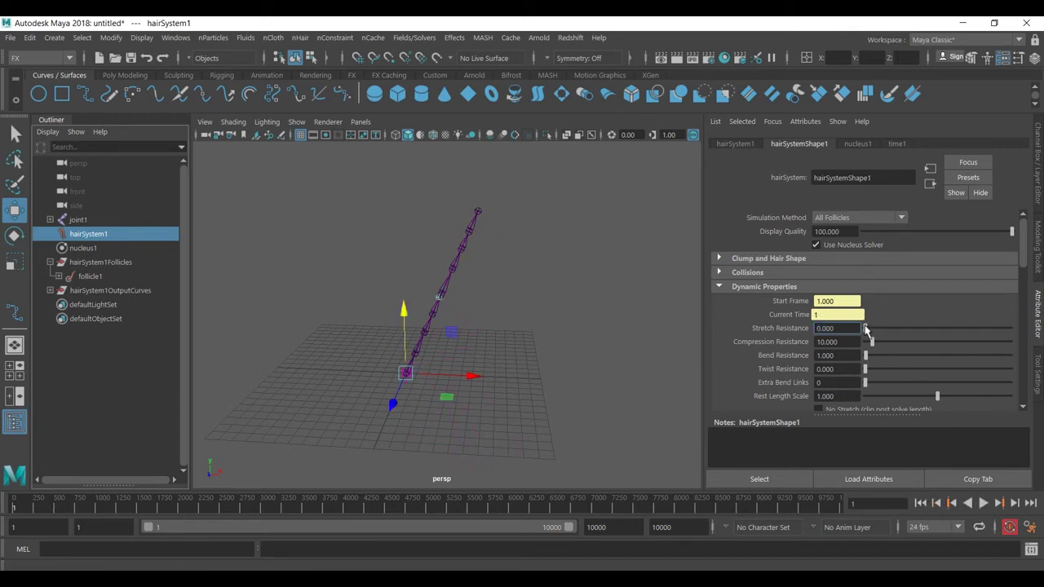
{"action": "left_click", "coordinate": [984, 504]}
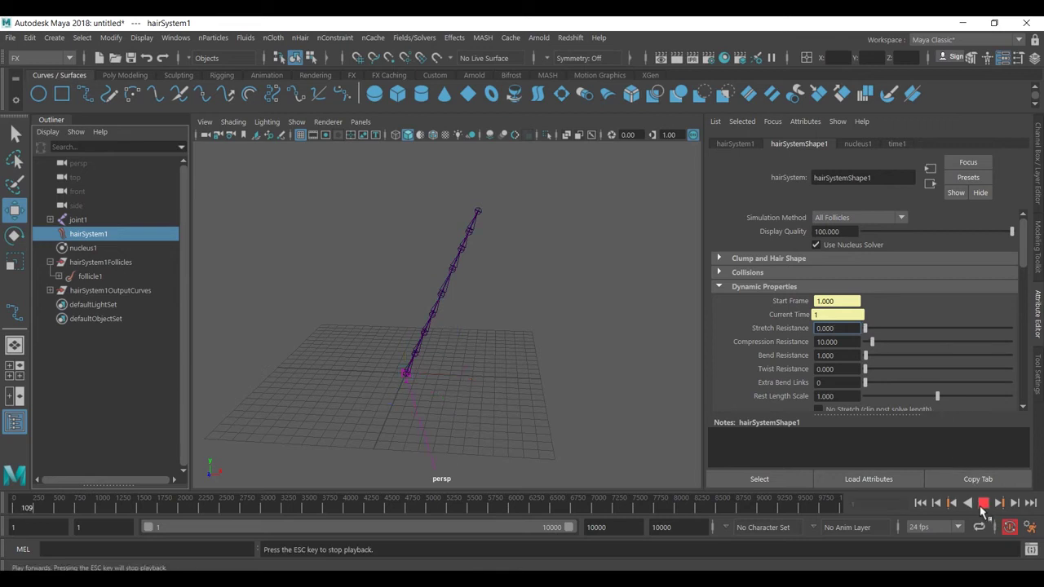
{"action": "left_click", "coordinate": [984, 505]}
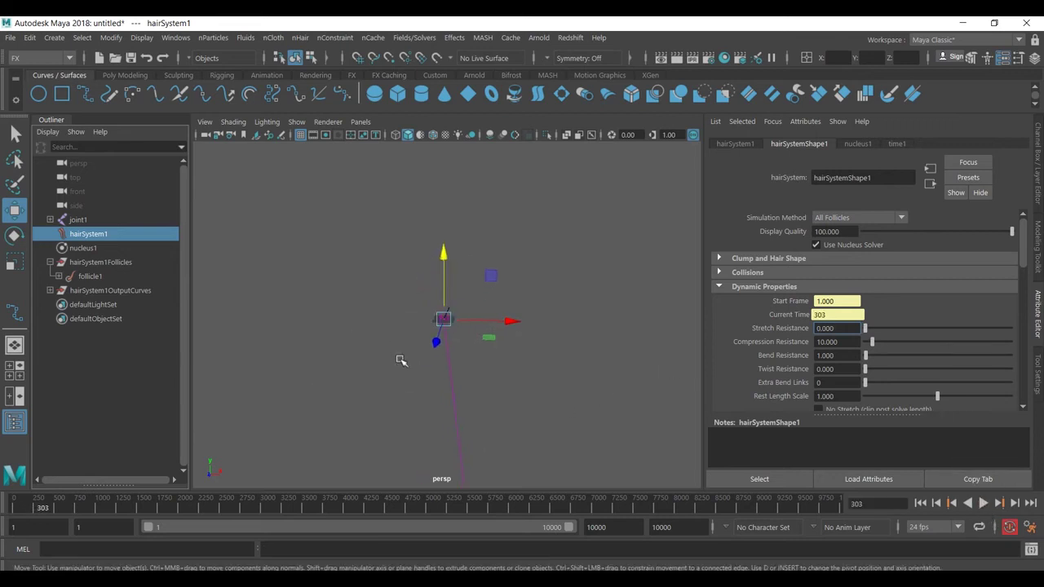
{"action": "left_click_drag", "start_coordinate": [446, 430], "coordinate": [449, 334], "text": "alt"}
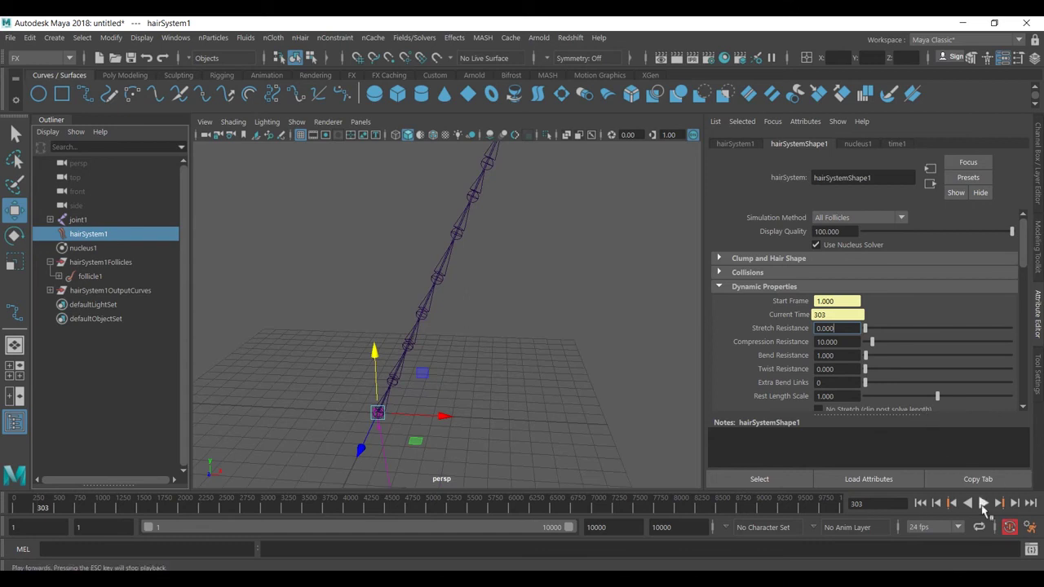
{"action": "left_click", "coordinate": [921, 503]}
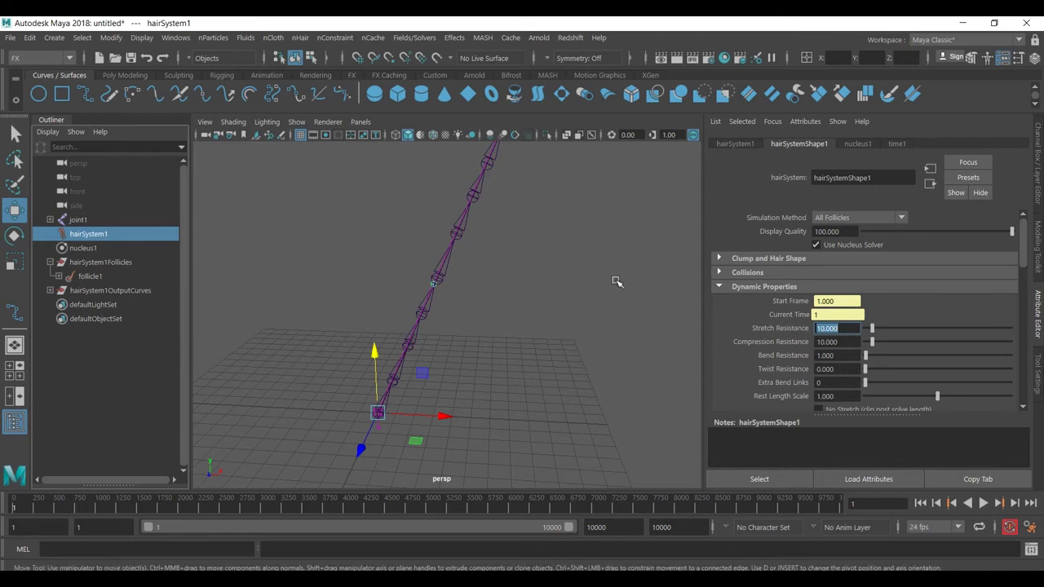
{"action": "left_click", "coordinate": [639, 299]}
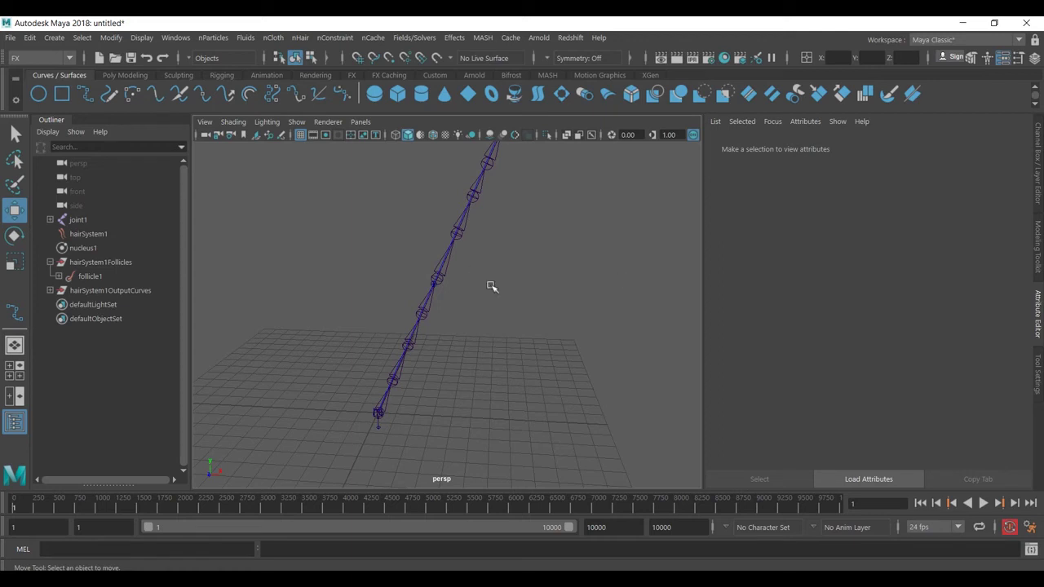
- Switch to the Rigging menu set and start the IK Spline Handle tool with Auto create curve turned off
{"action": "left_click_drag", "start_coordinate": [468, 287], "coordinate": [502, 304], "text": "alt"}
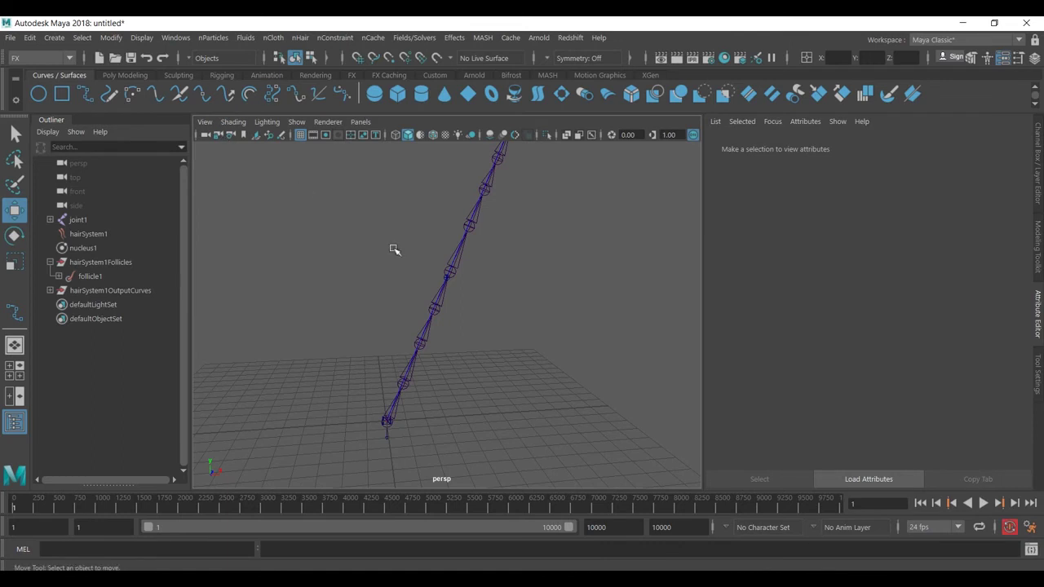
{"action": "middle_click_drag", "start_coordinate": [510, 319], "coordinate": [515, 350], "text": "alt"}
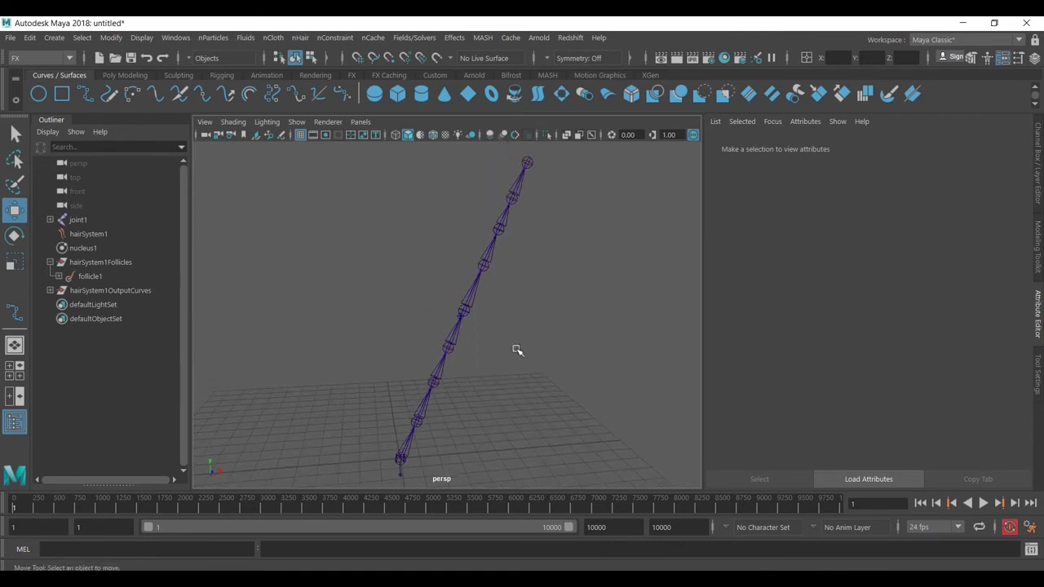
{"action": "left_click", "coordinate": [31, 57]}
{"action": "left_click", "coordinate": [32, 86]}
{"action": "middle_click_drag", "start_coordinate": [350, 280], "coordinate": [340, 273], "text": "alt"}
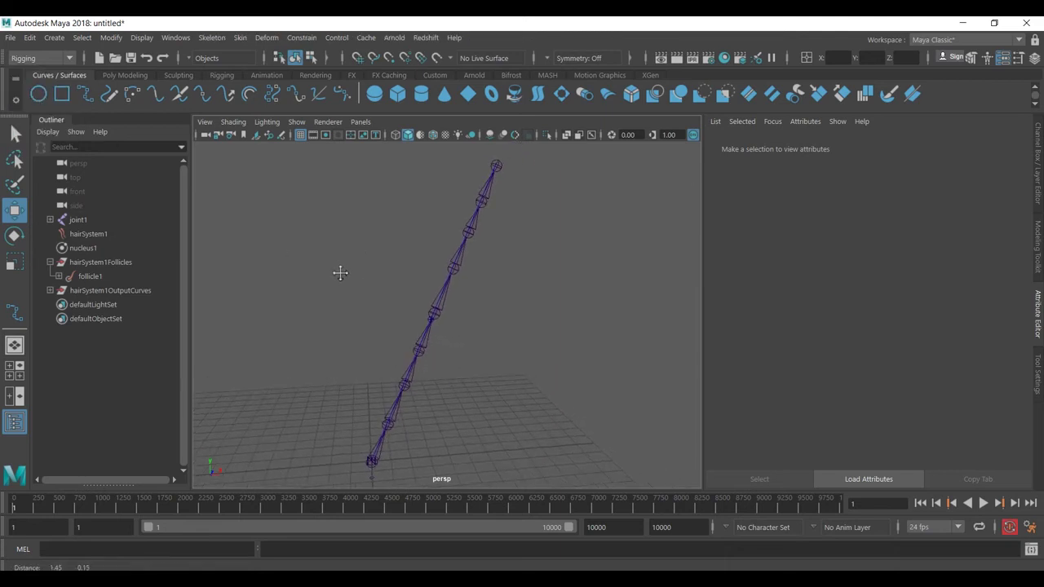
{"action": "left_click", "coordinate": [211, 37]}
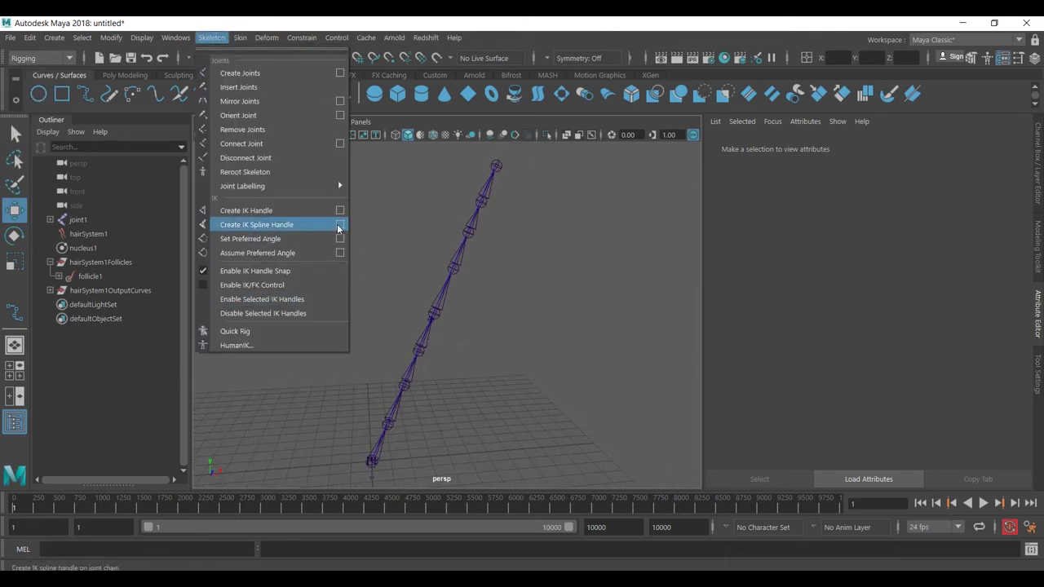
{"action": "left_click", "coordinate": [339, 225]}
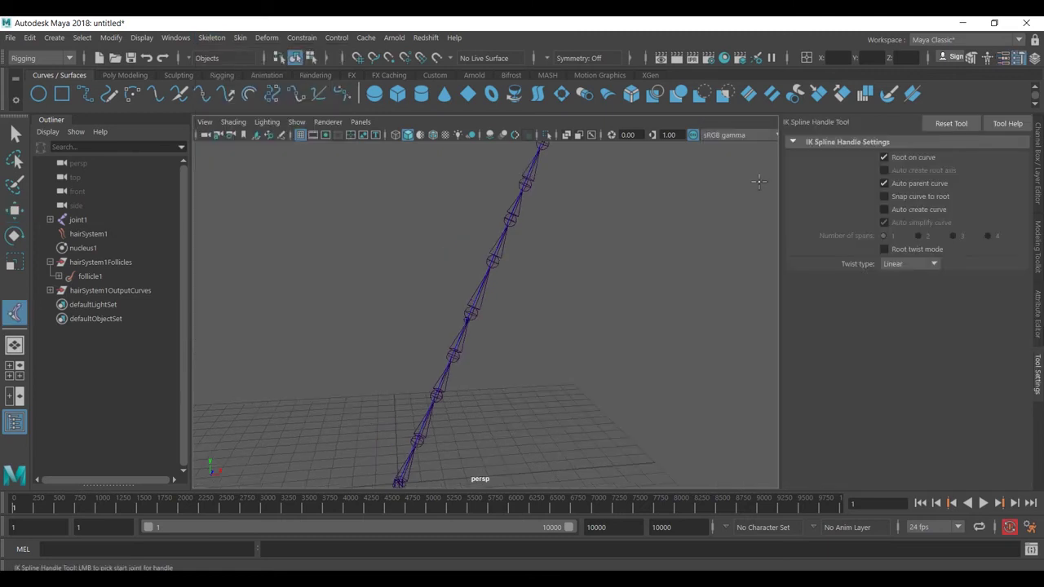
{"action": "left_click", "coordinate": [938, 126]}
- Pick the root joint at the chain's base as the IK spline handle's start and the tip joint as its end
{"action": "left_click_drag", "start_coordinate": [652, 269], "coordinate": [479, 367], "text": "alt"}
{"action": "scroll", "coordinate": [511, 373], "scroll_direction": "up", "scroll_amount": 6}
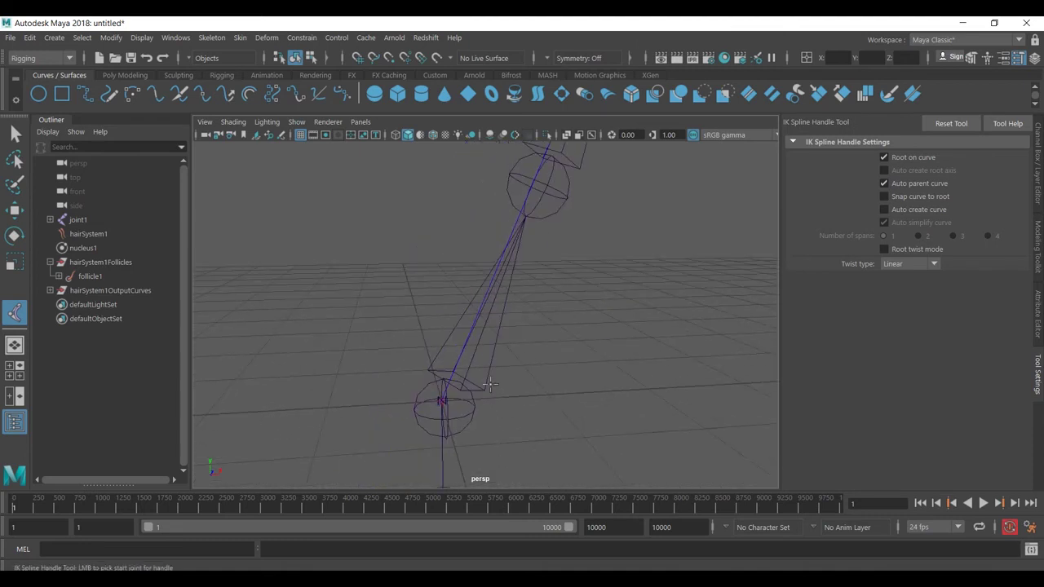
{"action": "left_click", "coordinate": [465, 416]}
{"action": "scroll", "coordinate": [641, 245], "scroll_direction": "down", "scroll_amount": 5}
{"action": "left_click_drag", "start_coordinate": [641, 245], "coordinate": [460, 367], "text": "alt"}
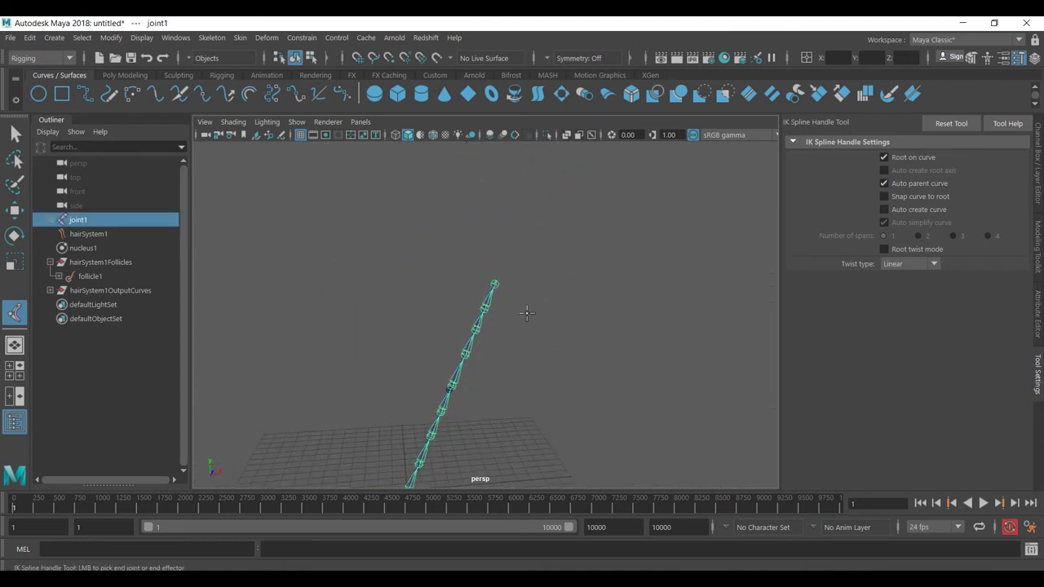
{"action": "scroll", "coordinate": [555, 262], "scroll_direction": "up", "scroll_amount": 6}
{"action": "left_click_drag", "start_coordinate": [555, 262], "coordinate": [518, 369], "text": "alt"}
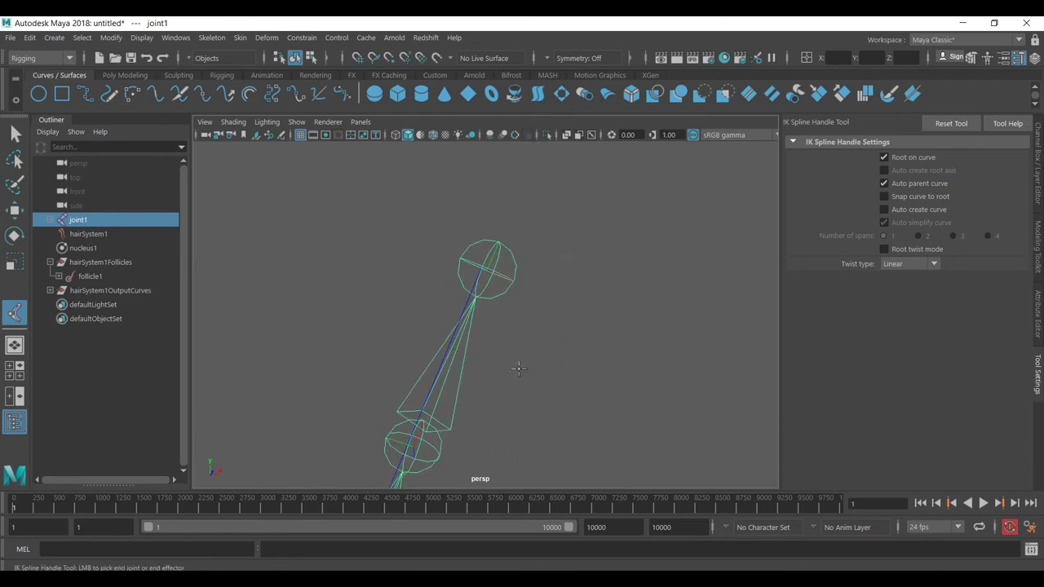
{"action": "left_click", "coordinate": [511, 279]}
- Complete the IK spline handle by picking the dynamic curve that runs along the joint chain
{"action": "middle_click_drag", "start_coordinate": [467, 389], "coordinate": [523, 365], "text": "alt"}
{"action": "scroll", "coordinate": [496, 359], "scroll_direction": "up", "scroll_amount": 5}
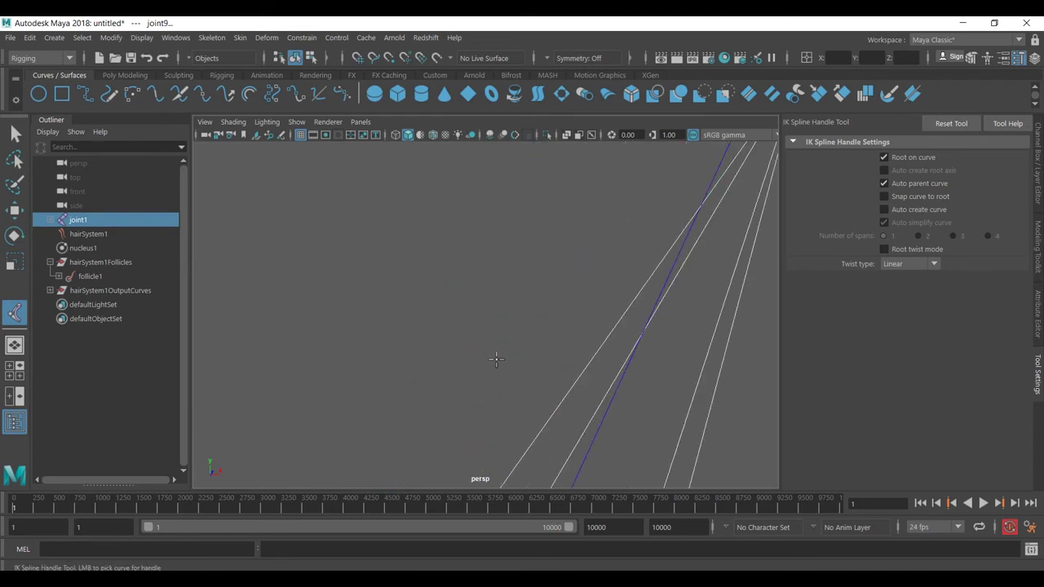
{"action": "left_click", "coordinate": [610, 408]}
- Play the simulation to examine how the joint chain follows the dynamic curve, stopping it partway
{"action": "scroll", "coordinate": [618, 380], "scroll_direction": "down", "scroll_amount": 8}
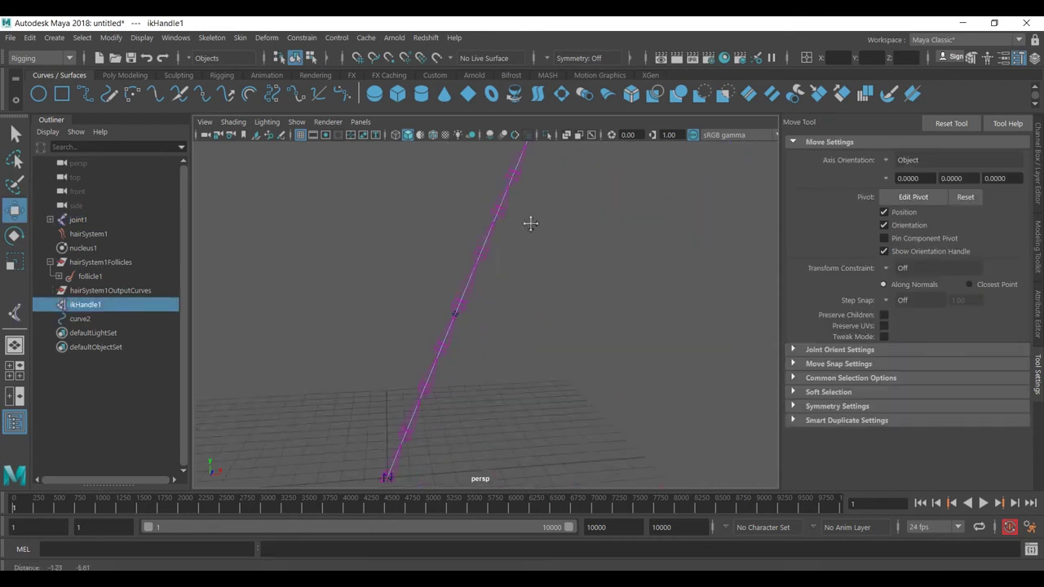
{"action": "left_click_drag", "start_coordinate": [530, 223], "coordinate": [514, 366], "text": "alt"}
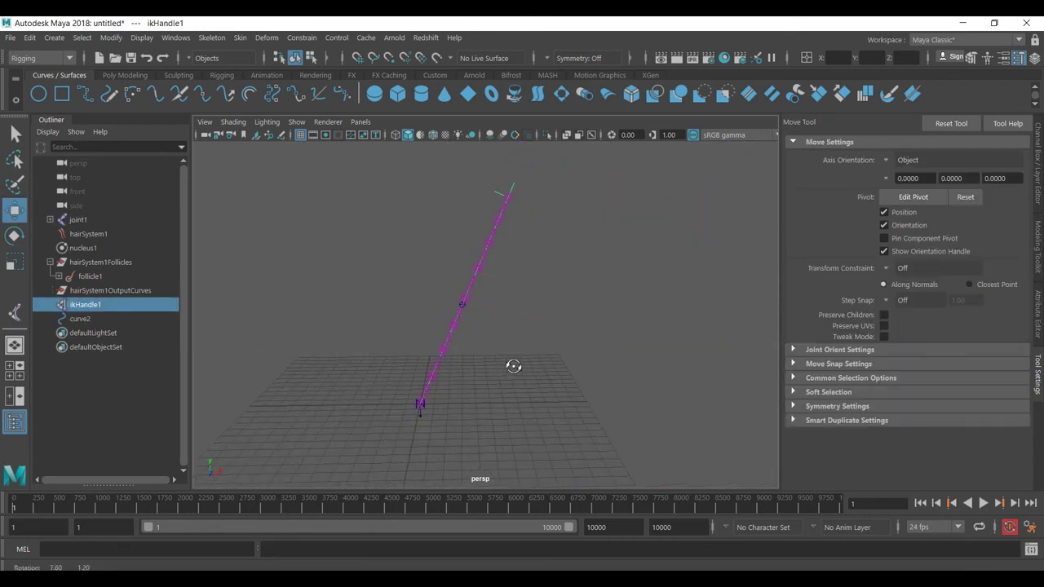
{"action": "left_click", "coordinate": [983, 504]}
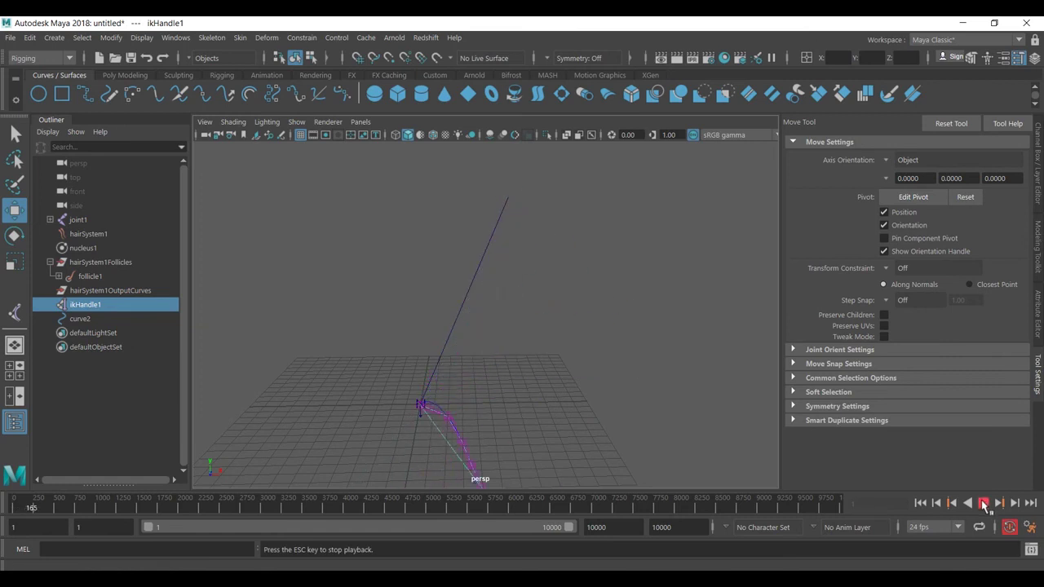
{"action": "left_click", "coordinate": [983, 505]}
{"action": "left_click_drag", "start_coordinate": [563, 384], "coordinate": [620, 256], "text": "alt"}
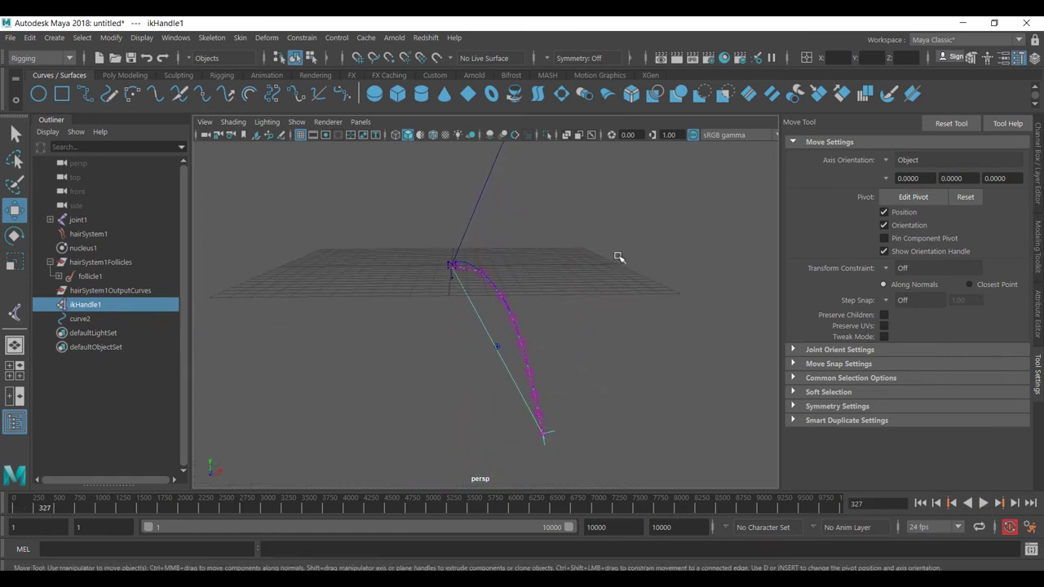
- Resume the simulation twice to examine the hanging joint chain's motion and return to the first frame
{"action": "left_click", "coordinate": [983, 503]}
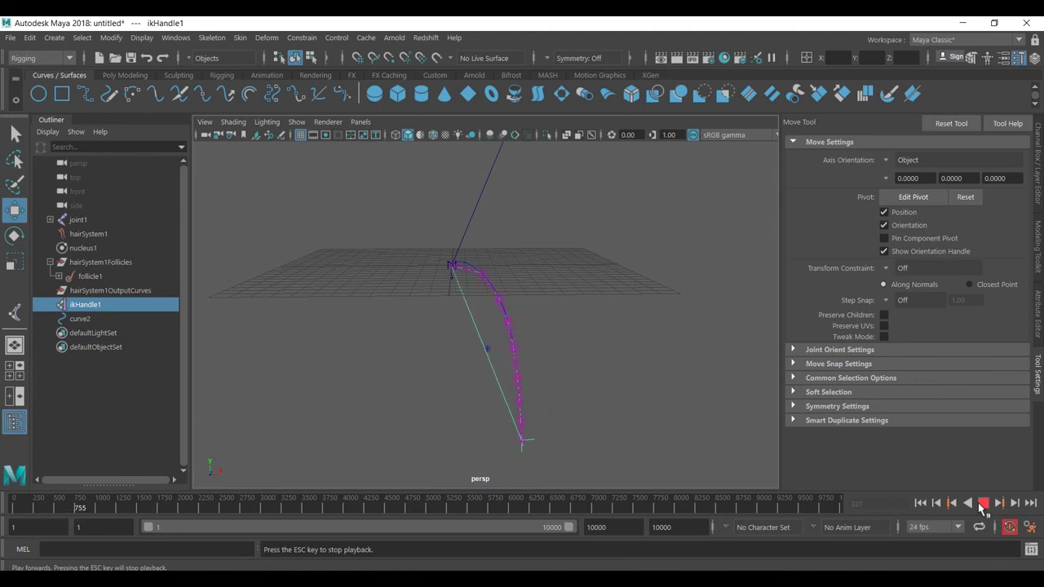
{"action": "left_click", "coordinate": [984, 504]}
{"action": "left_click_drag", "start_coordinate": [548, 289], "coordinate": [608, 339], "text": "alt"}
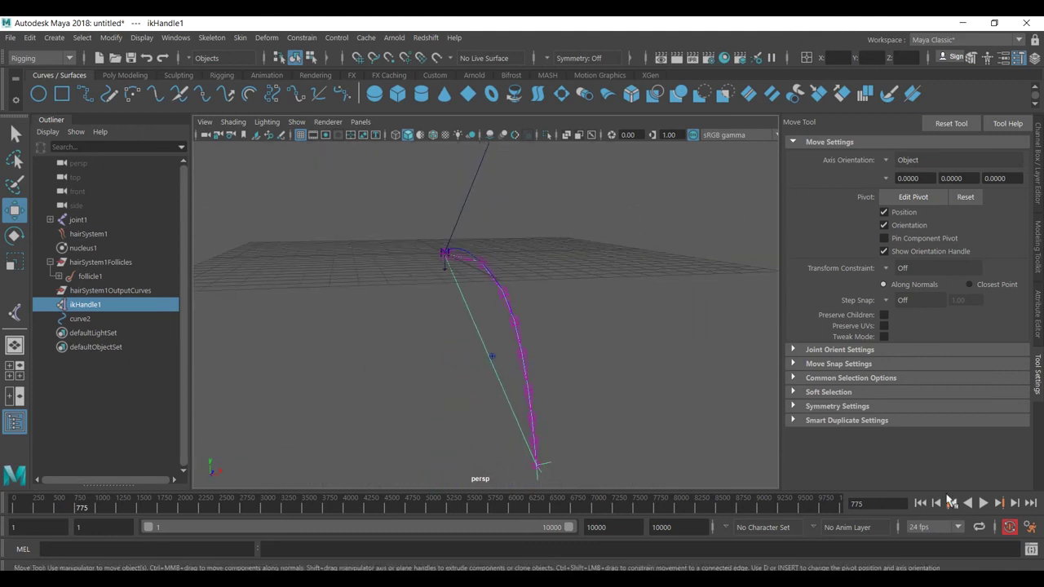
{"action": "left_click", "coordinate": [983, 503]}
{"action": "left_click", "coordinate": [985, 504]}
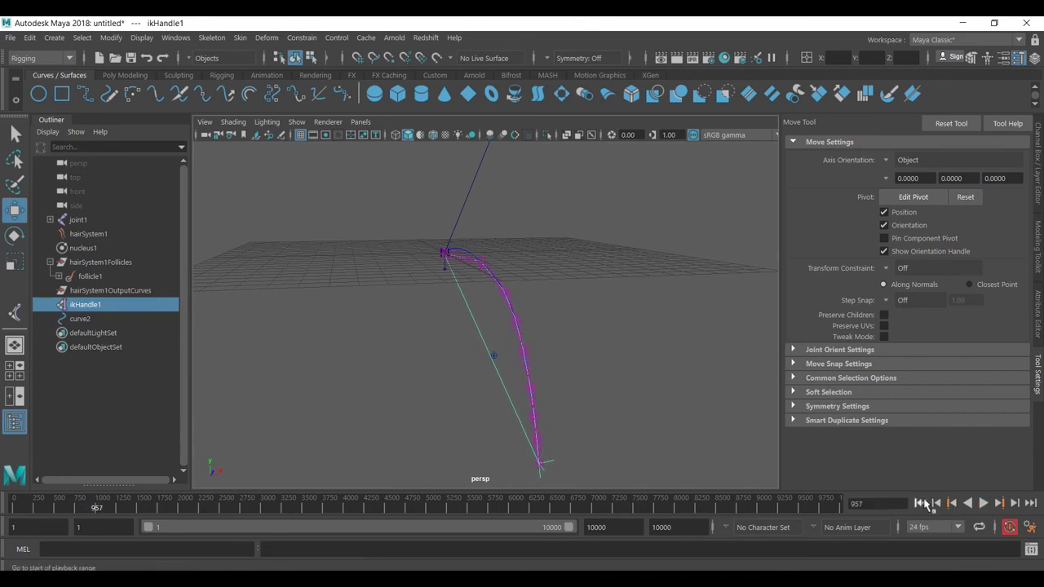
{"action": "left_click", "coordinate": [920, 503]}
{"action": "left_click_drag", "start_coordinate": [702, 431], "coordinate": [400, 270], "text": "alt"}
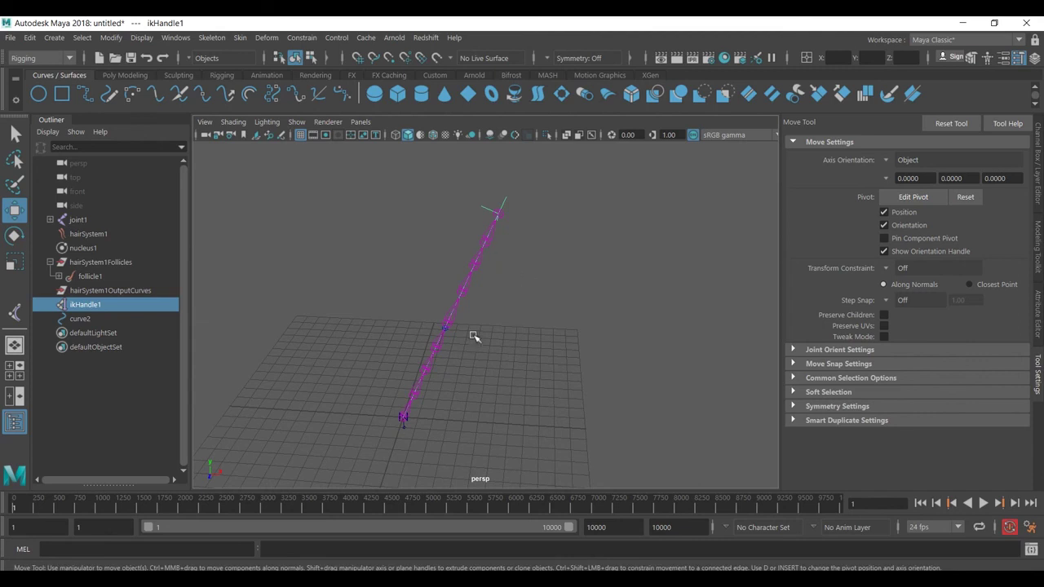